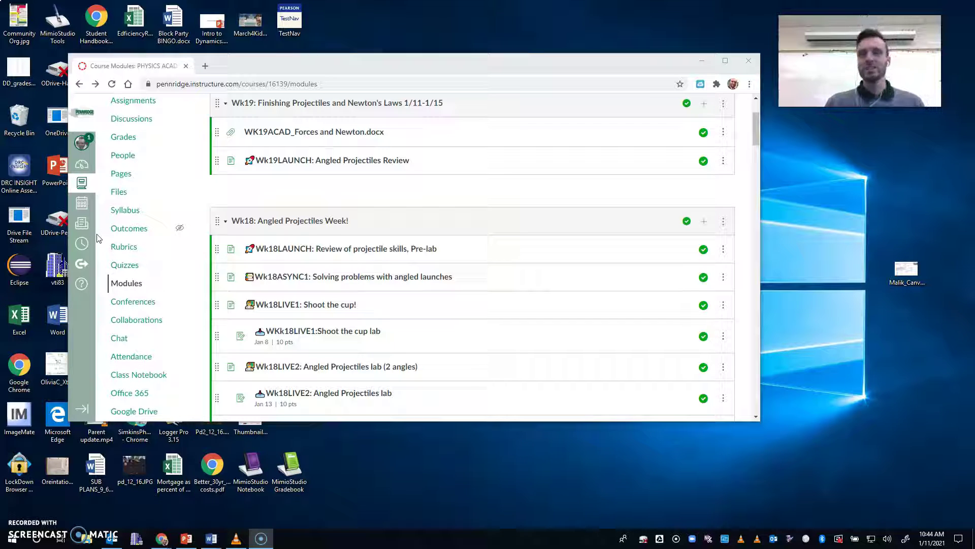
- Reposition the browser and open the Wk18ASYNC2:Pokejectile assignment in Canvas
{"action": "left_click", "coordinate": [94, 305]}
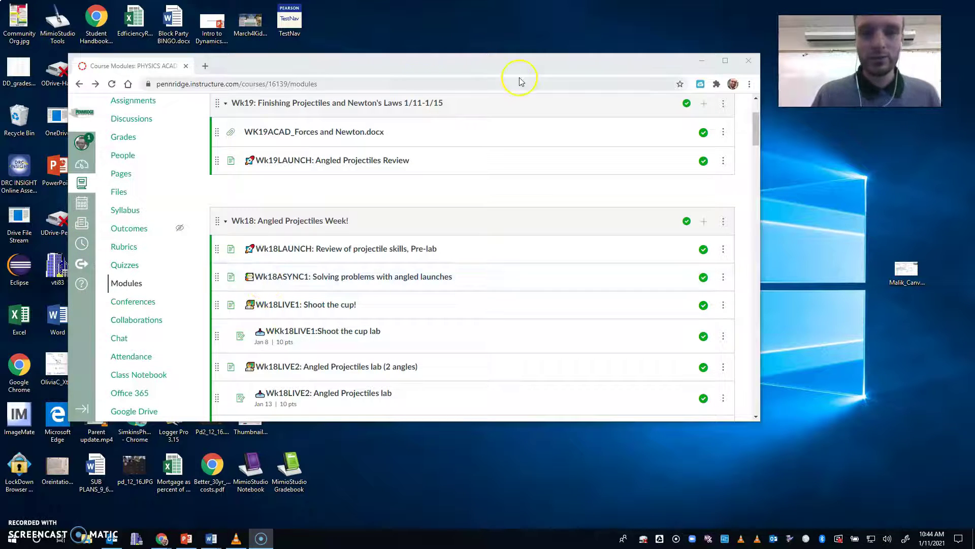
{"action": "left_click_drag", "start_coordinate": [589, 70], "coordinate": [585, 40]}
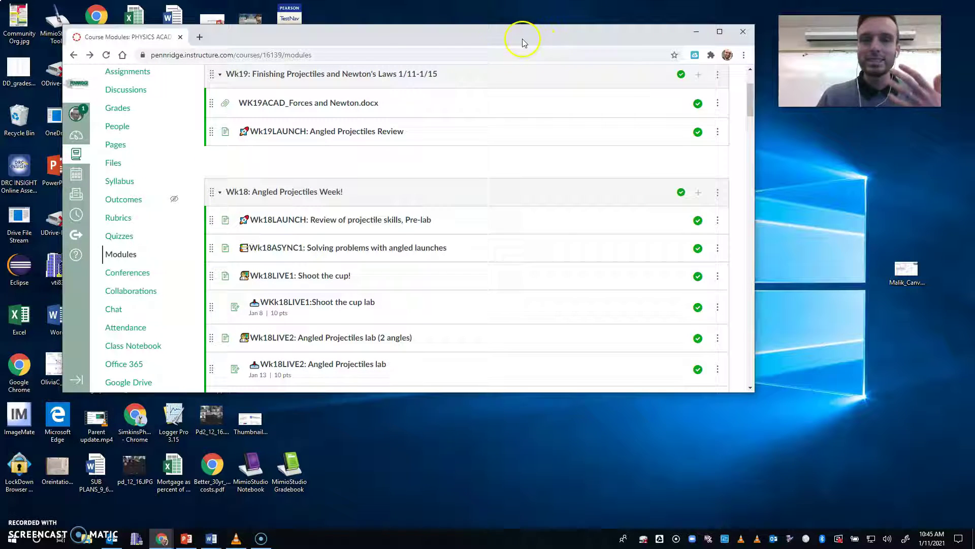
{"action": "left_click_drag", "start_coordinate": [398, 45], "coordinate": [352, 30]}
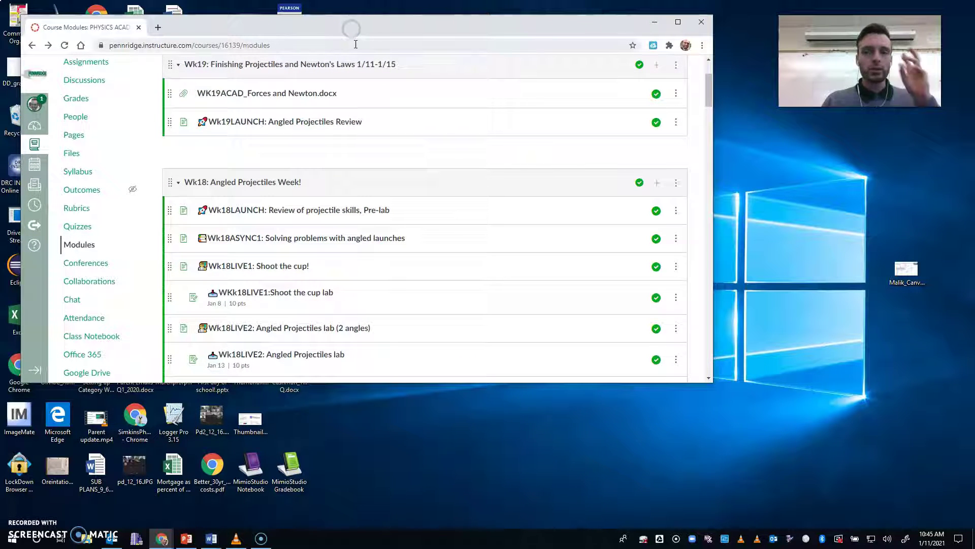
{"action": "scroll", "coordinate": [305, 190], "scroll_direction": "down", "scroll_amount": 2}
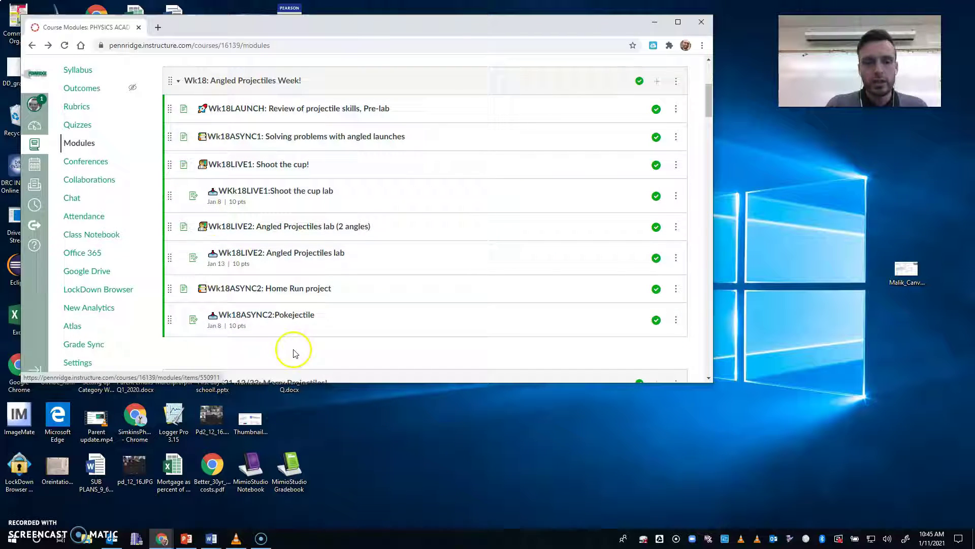
{"action": "left_click", "coordinate": [269, 320]}
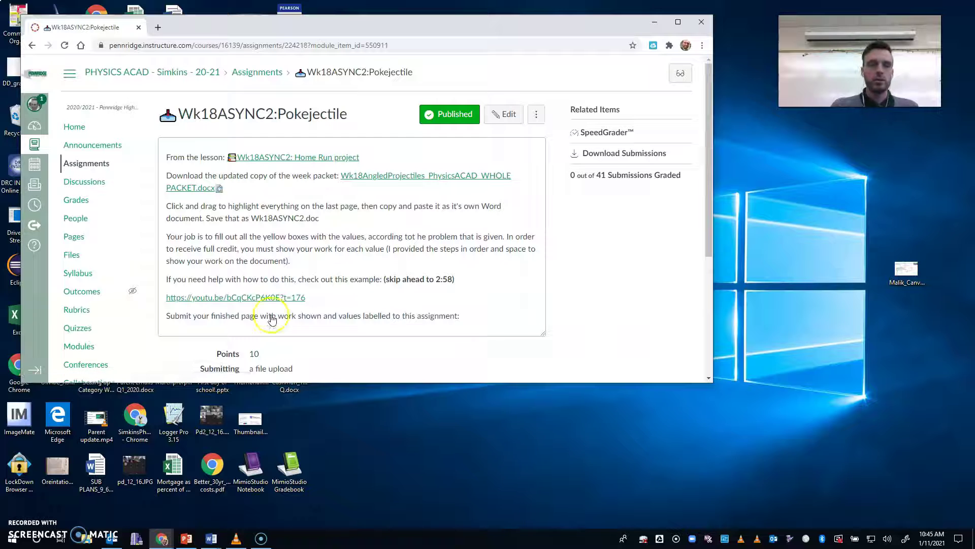
- Download the updated WHOLE PACKET.docx week packet and open it
{"action": "left_click_drag", "start_coordinate": [172, 176], "coordinate": [319, 176]}
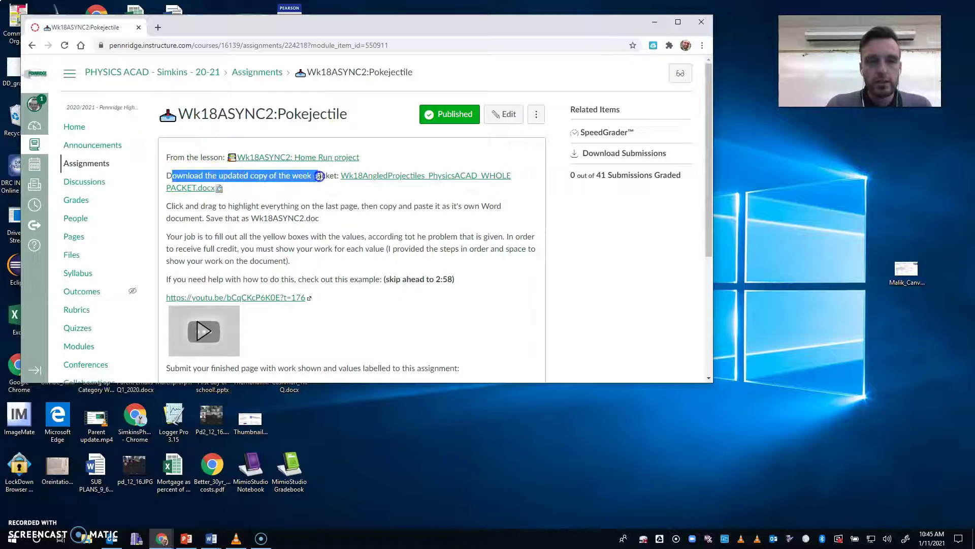
{"action": "left_click", "coordinate": [315, 177]}
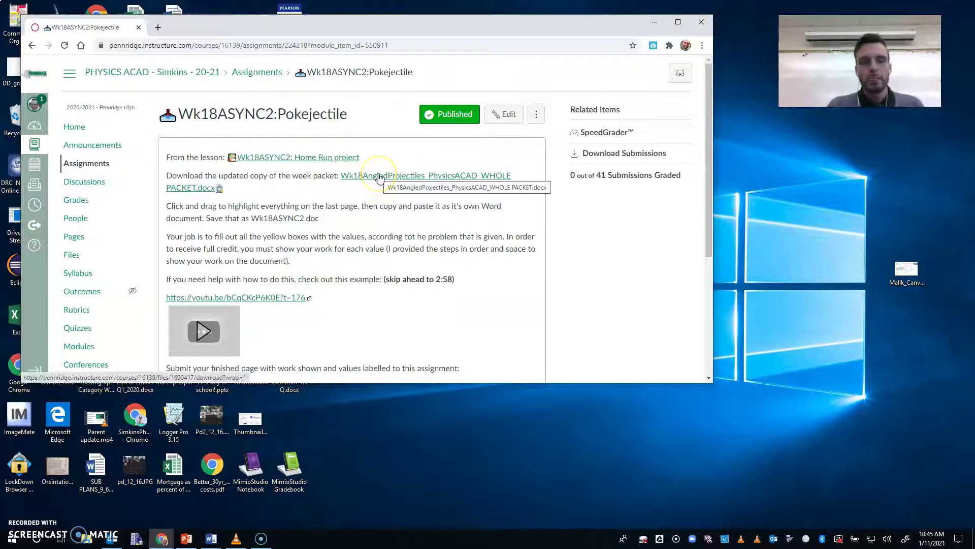
{"action": "left_click_drag", "start_coordinate": [179, 114], "coordinate": [284, 113]}
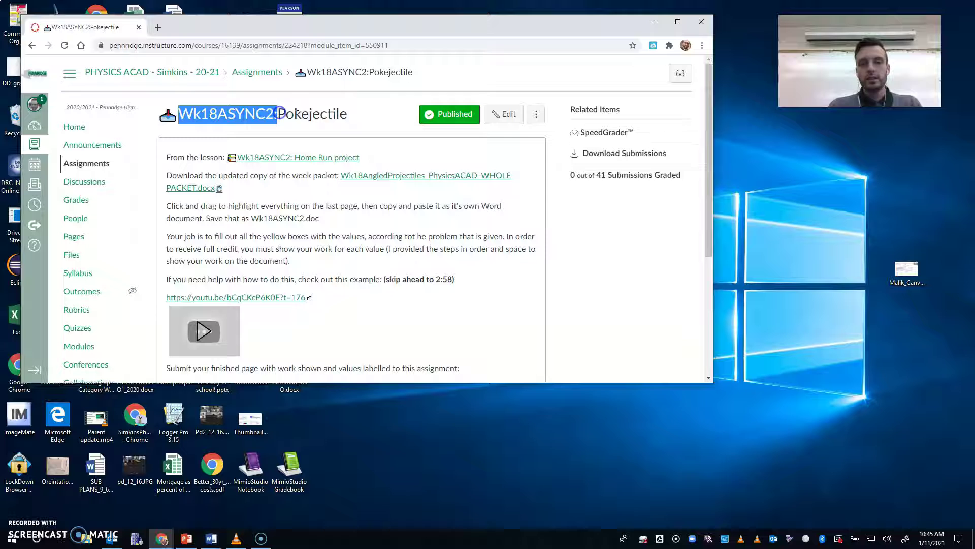
{"action": "left_click", "coordinate": [310, 113]}
{"action": "left_click", "coordinate": [421, 178]}
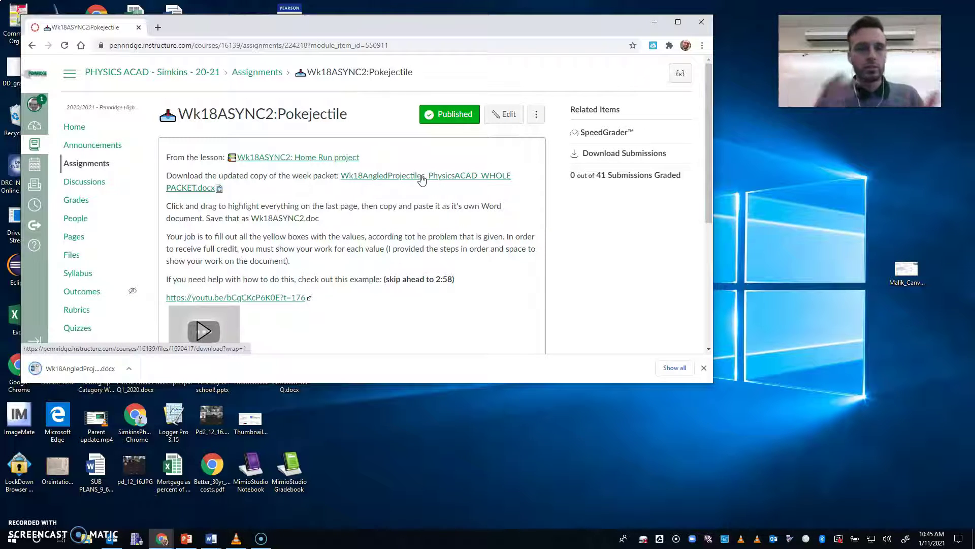
{"action": "left_click", "coordinate": [81, 369]}
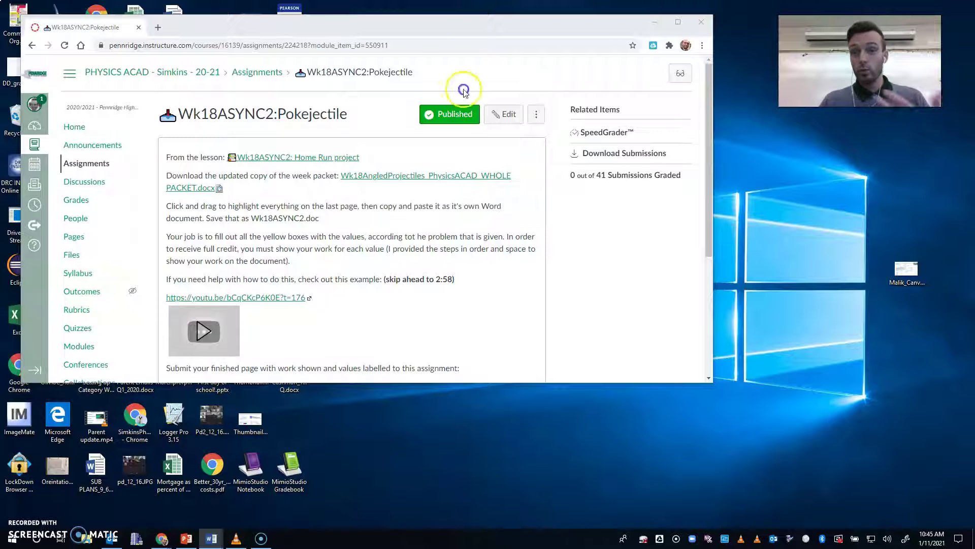
- Maximize the Word window and bring up Save As for the week packet
{"action": "double_click", "coordinate": [562, 104]}
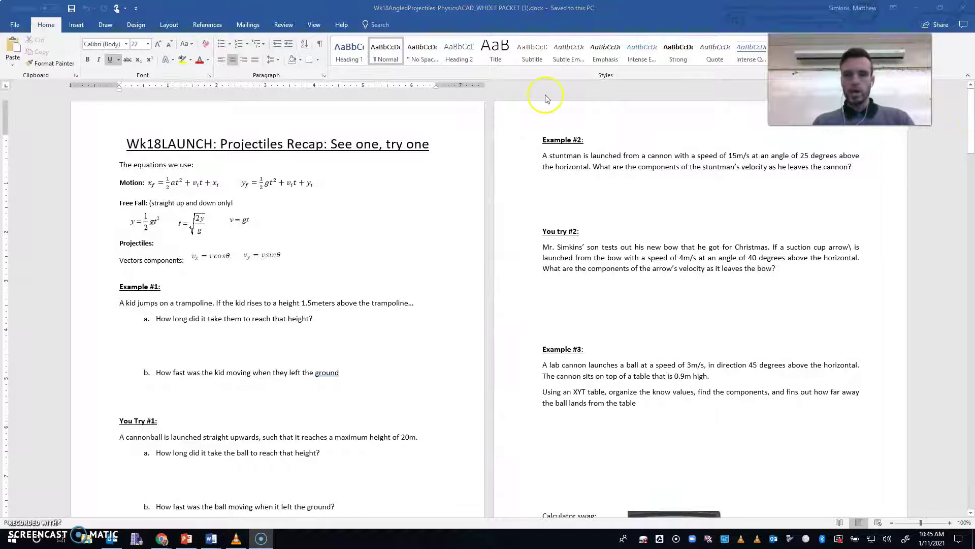
{"action": "left_click", "coordinate": [17, 26]}
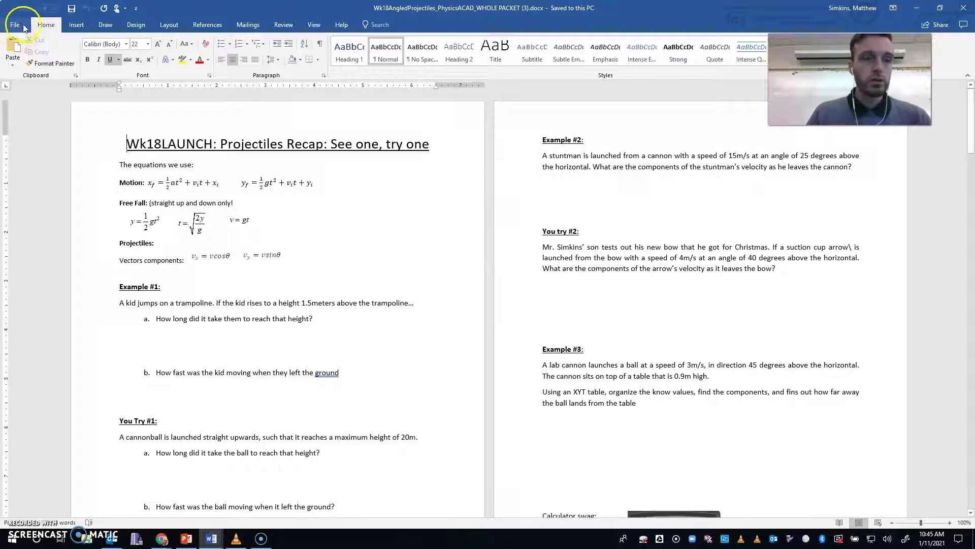
{"action": "left_click", "coordinate": [26, 126]}
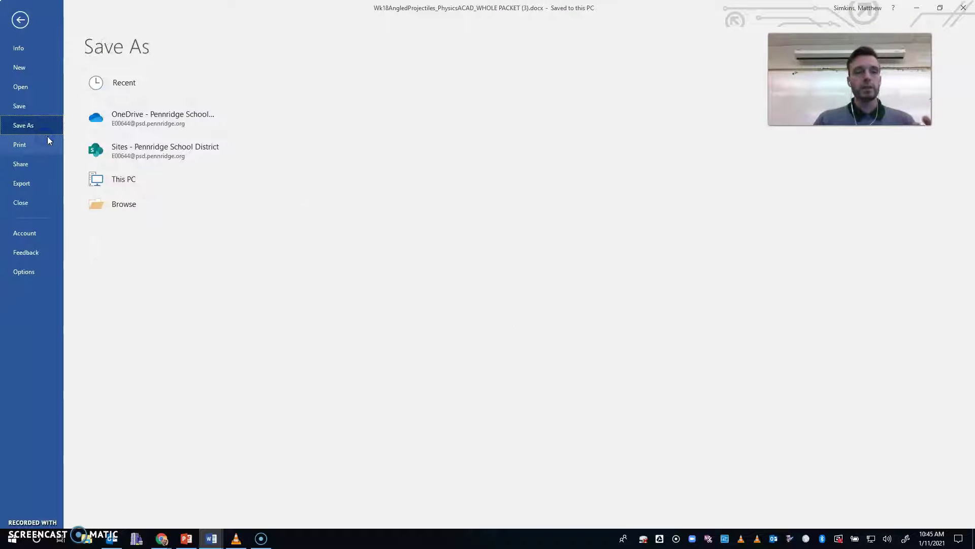
{"action": "left_click", "coordinate": [21, 22]}
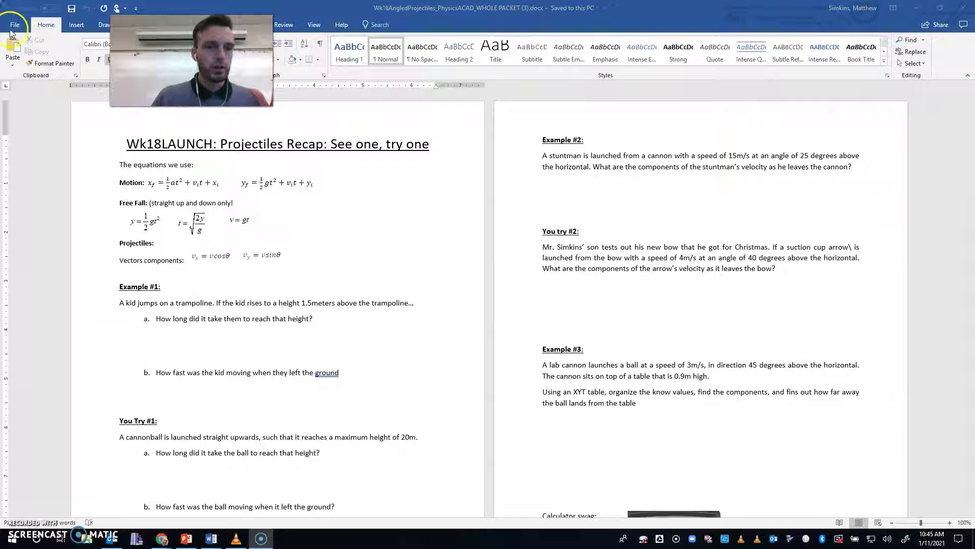
{"action": "left_click", "coordinate": [21, 28]}
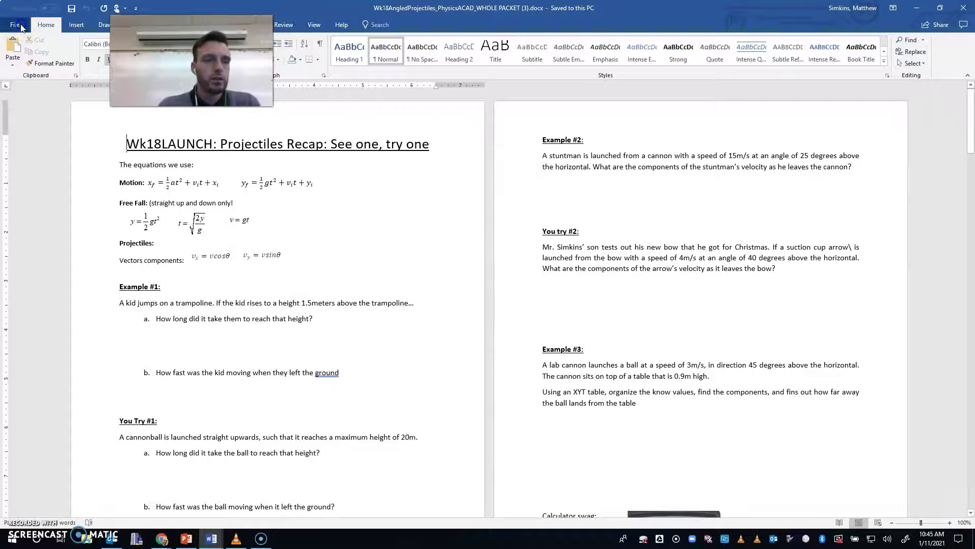
- Create a new Physics class folder on the Desktop and open it in the save dialog
{"action": "left_click", "coordinate": [26, 127]}
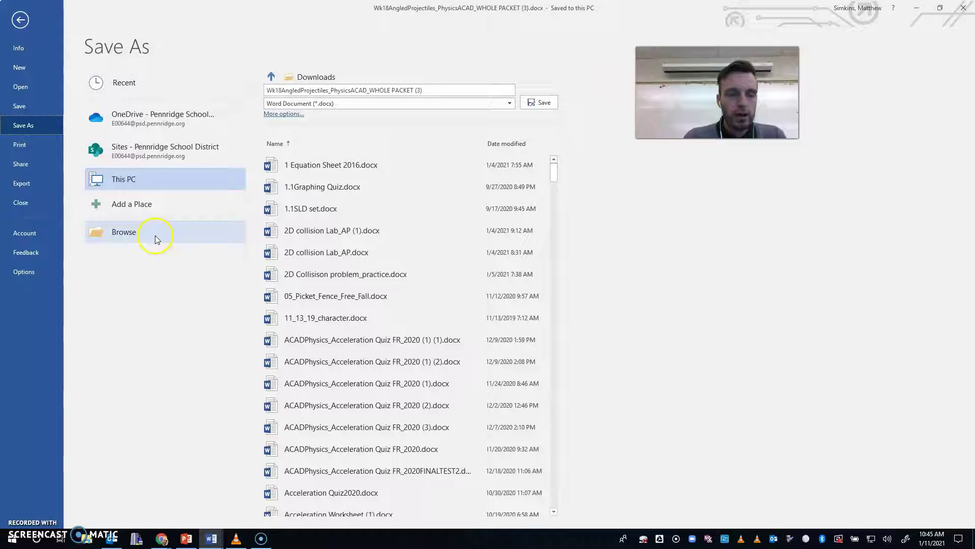
{"action": "left_click", "coordinate": [126, 231]}
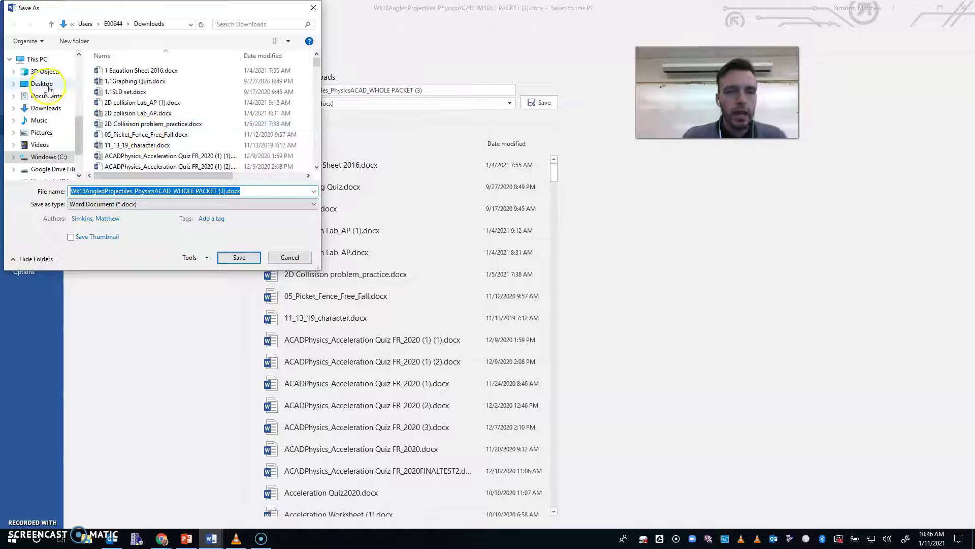
{"action": "left_click", "coordinate": [48, 89]}
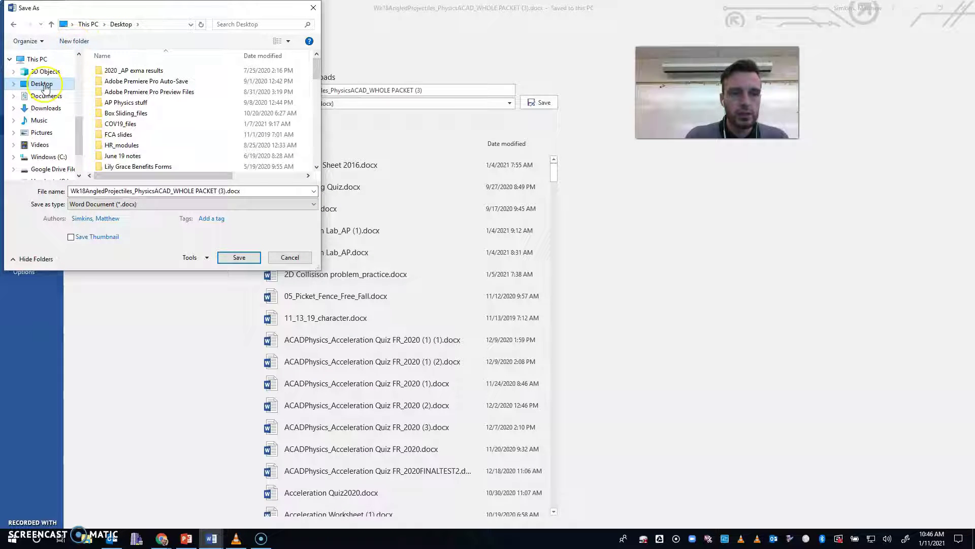
{"action": "left_click", "coordinate": [76, 43]}
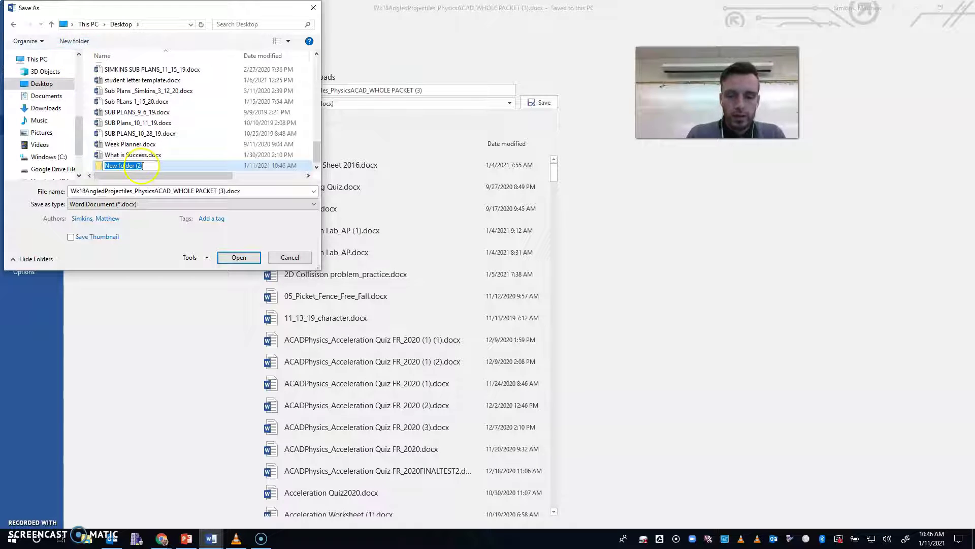
{"action": "type", "text": "Physics with Mr. Simkins"}
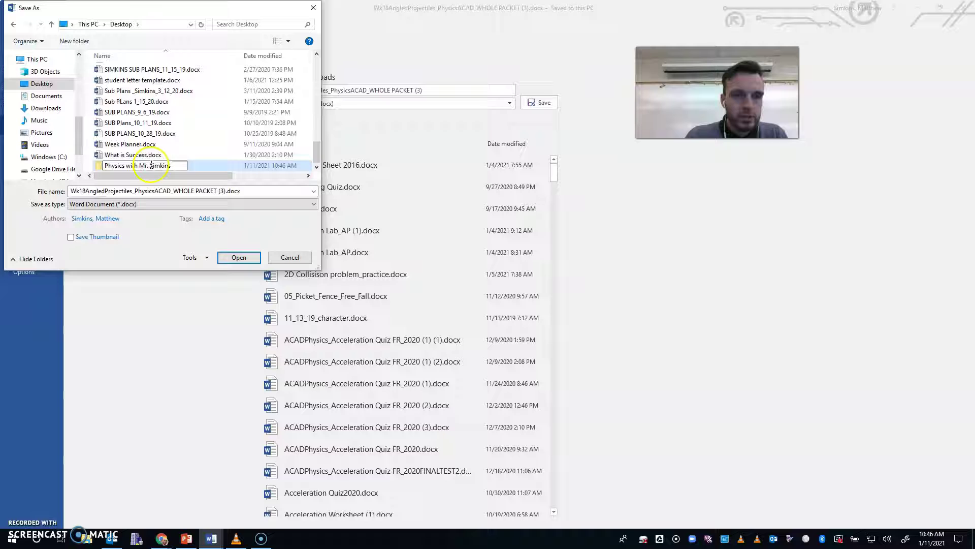
{"action": "left_click", "coordinate": [239, 257]}
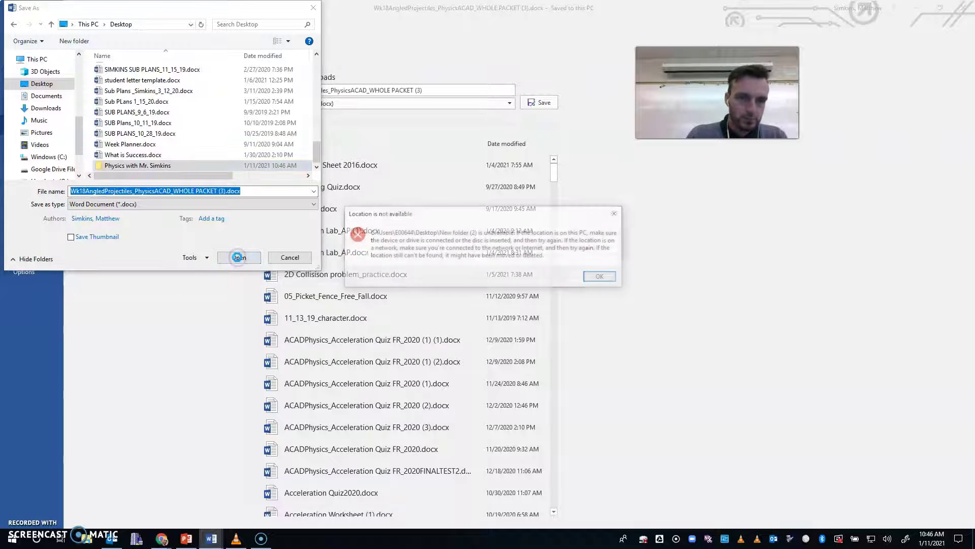
{"action": "left_click", "coordinate": [602, 277]}
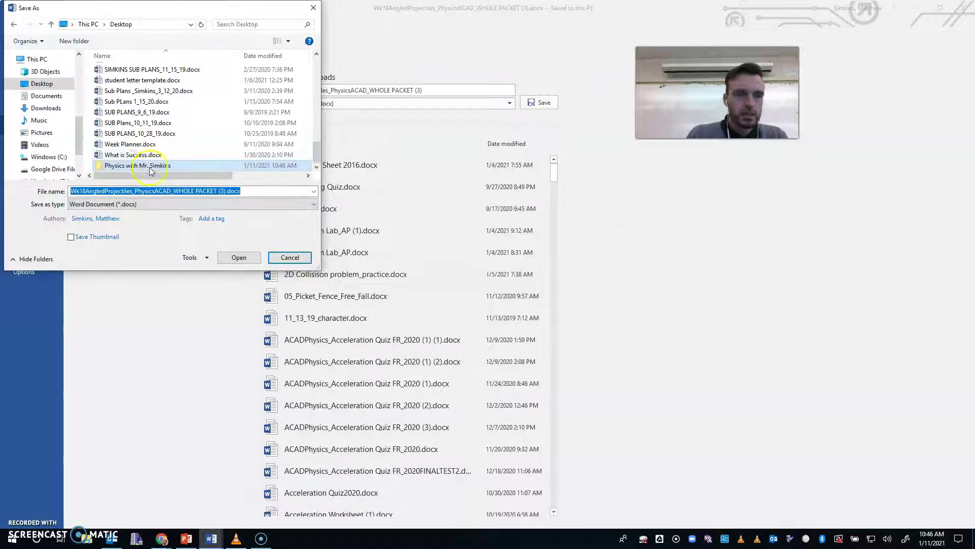
{"action": "double_click", "coordinate": [128, 168]}
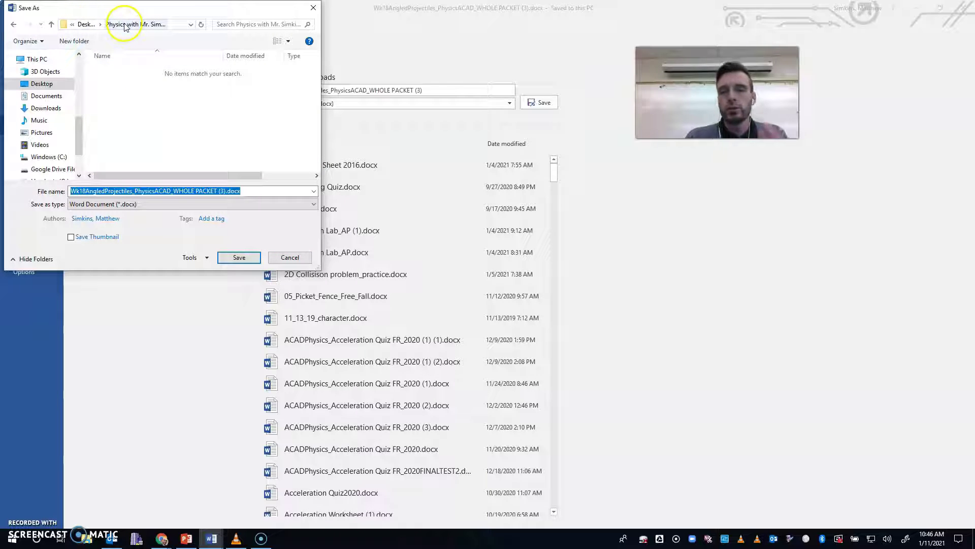
- Remove '(3)' and save as Wk18AngledProjectiles_PhysicsACAD_WHOLE PACKET.docx
{"action": "left_click_drag", "start_coordinate": [252, 192], "coordinate": [88, 191]}
{"action": "left_click", "coordinate": [98, 191]}
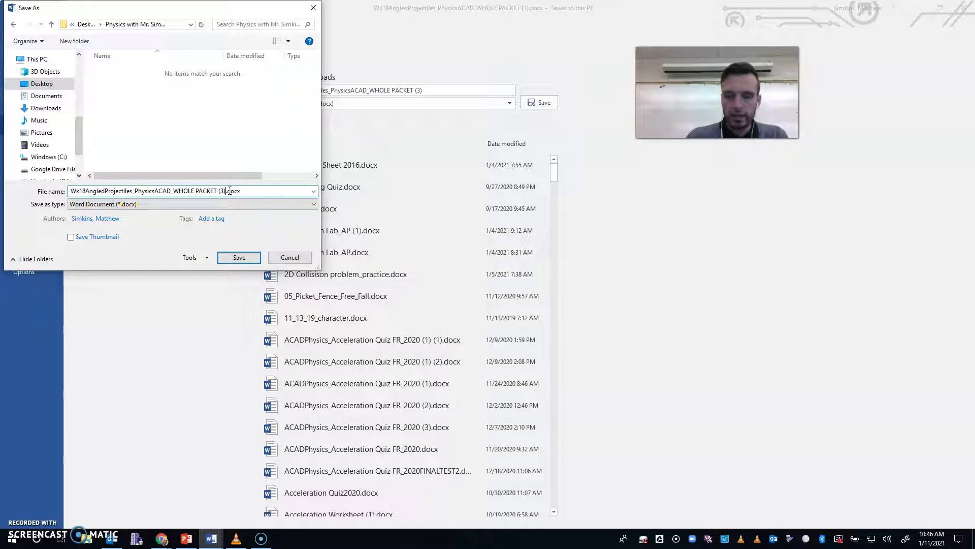
{"action": "key", "text": "Return"}
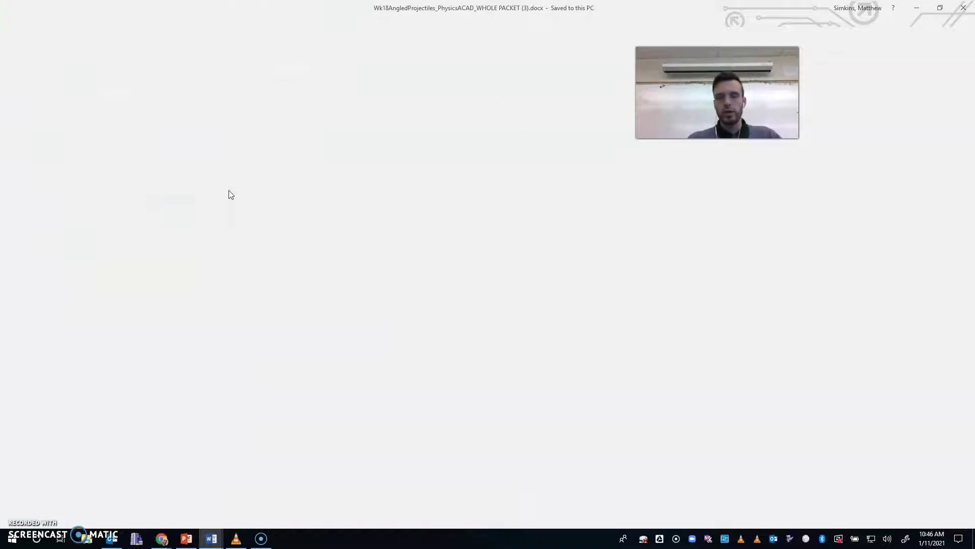
- Minimize Word and Chrome, drag the Physics class folder to mid-desktop, and open it
{"action": "left_click", "coordinate": [917, 7]}
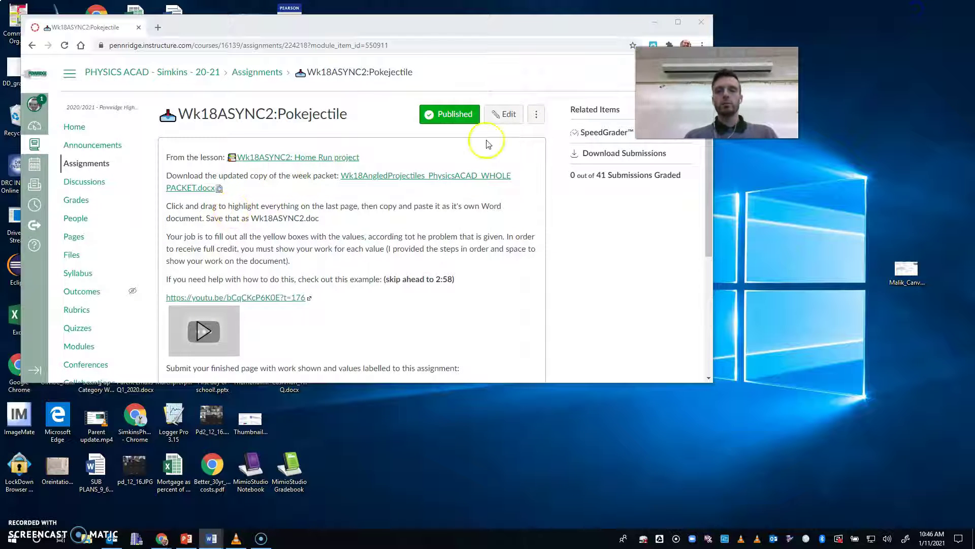
{"action": "left_click", "coordinate": [655, 22]}
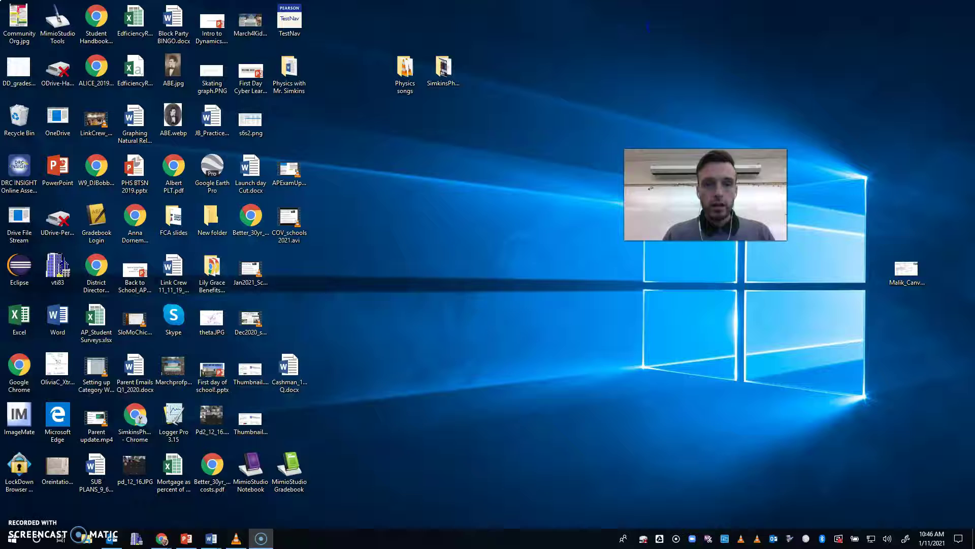
{"action": "left_click", "coordinate": [446, 81]}
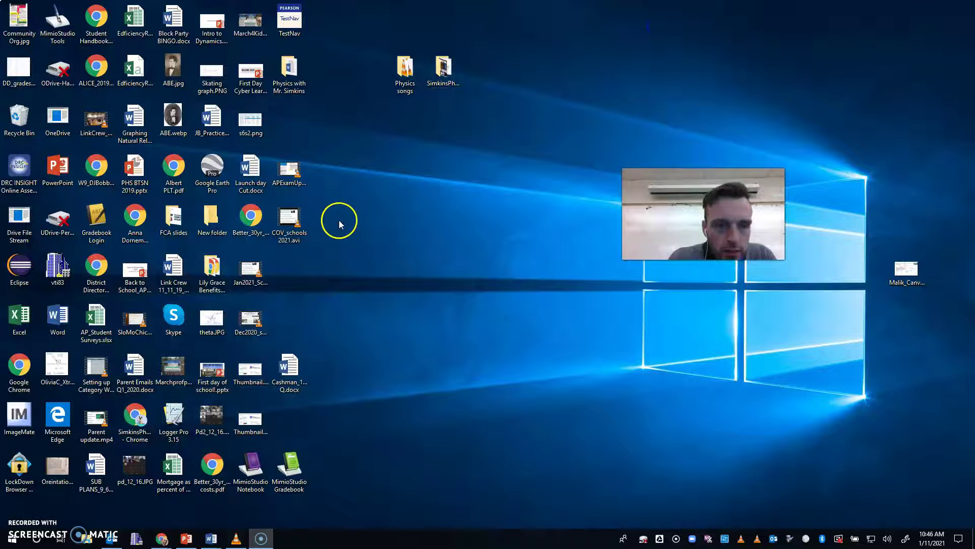
{"action": "left_click", "coordinate": [265, 257]}
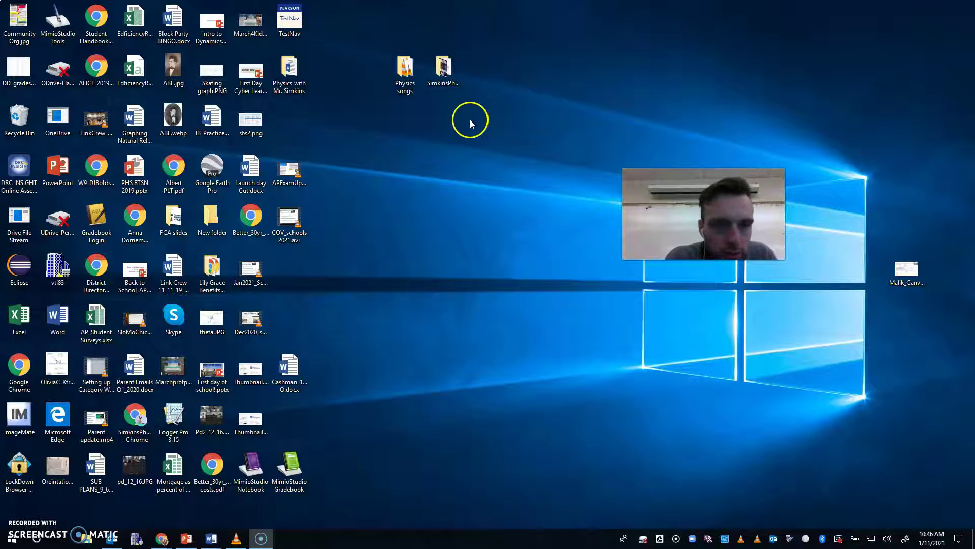
{"action": "left_click_drag", "start_coordinate": [289, 71], "coordinate": [620, 329]}
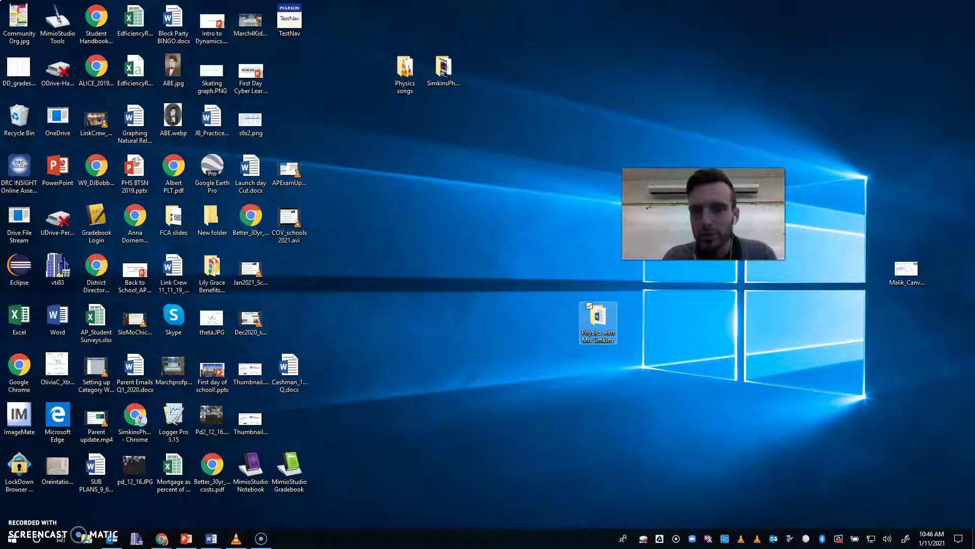
{"action": "left_click_drag", "start_coordinate": [704, 229], "coordinate": [705, 336]}
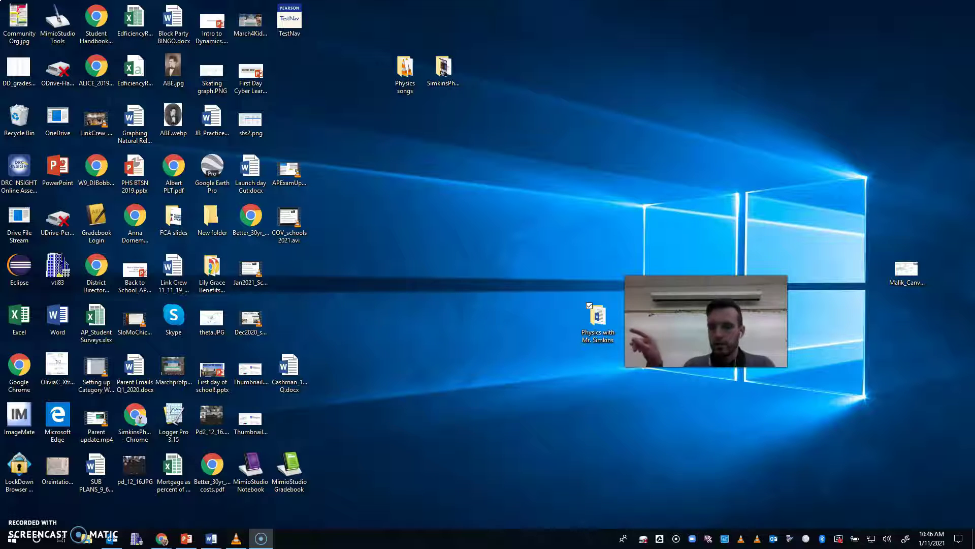
{"action": "left_click", "coordinate": [596, 321]}
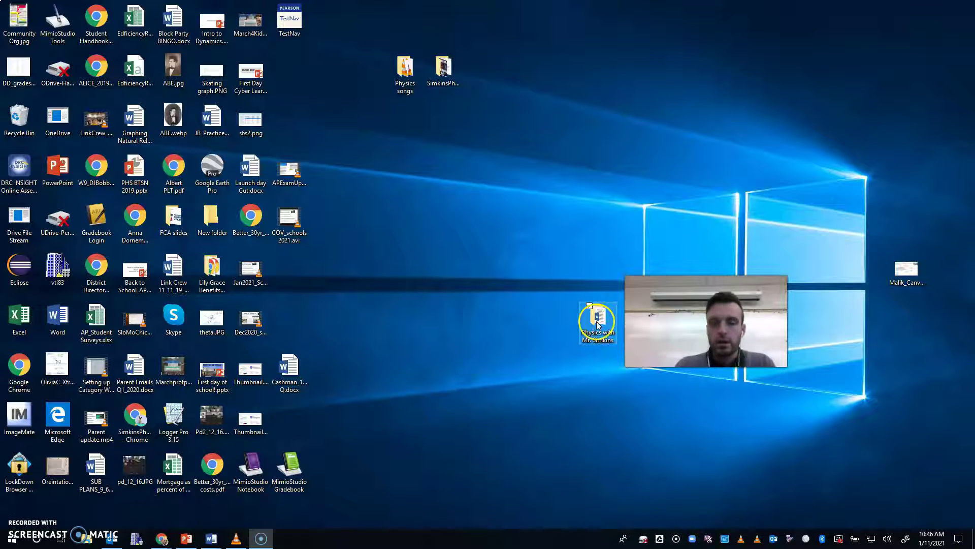
{"action": "double_click", "coordinate": [595, 320]}
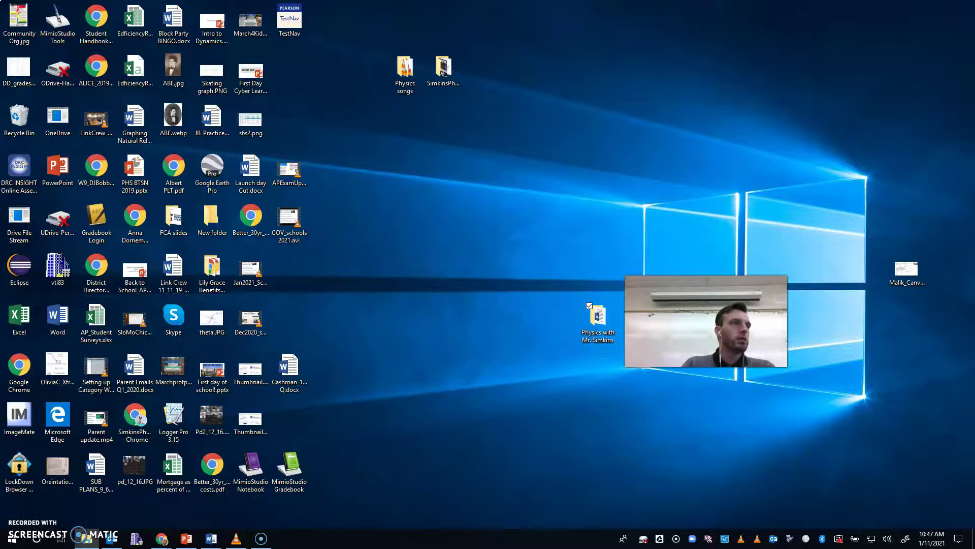
- Maximize the class folder window and open the WHOLE PACKET .docx file
{"action": "left_click", "coordinate": [629, 83]}
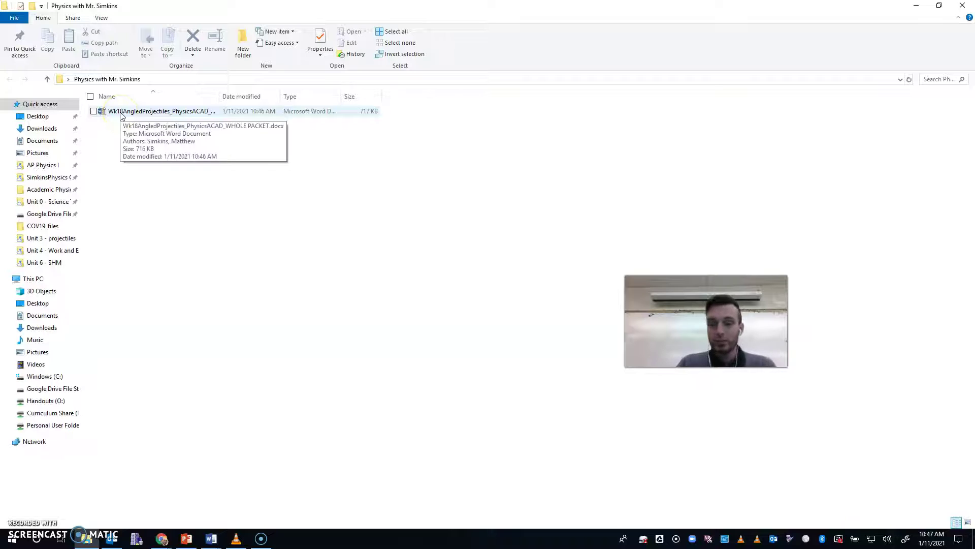
{"action": "left_click", "coordinate": [119, 178]}
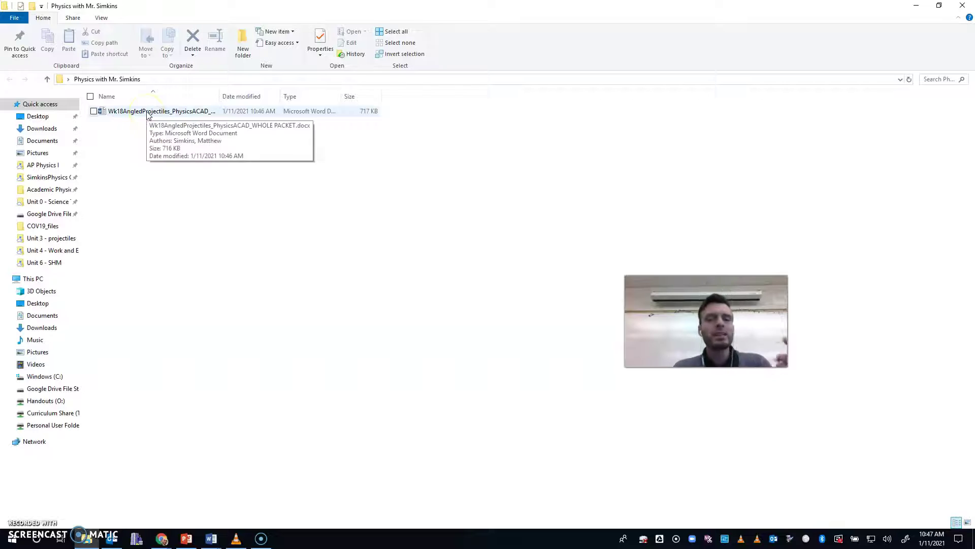
{"action": "left_click_drag", "start_coordinate": [706, 325], "coordinate": [702, 72]}
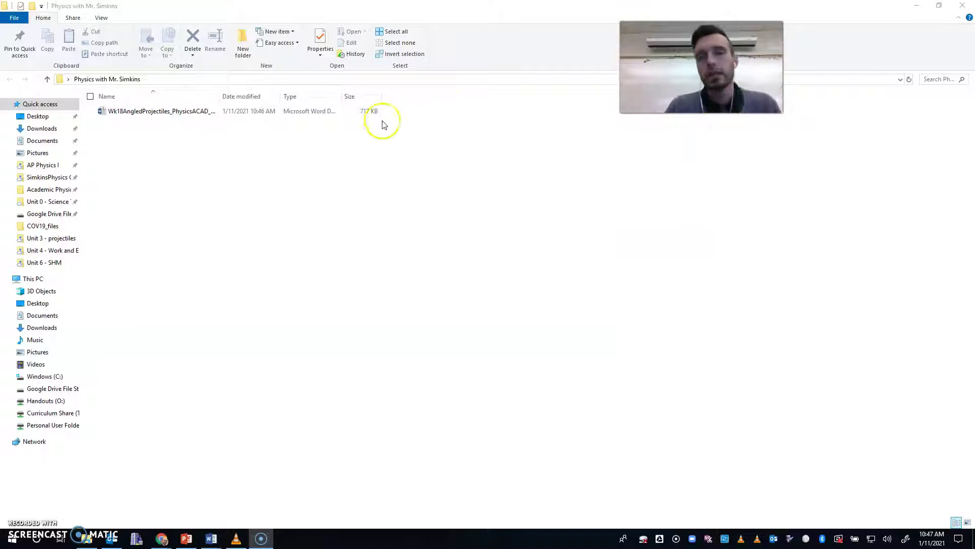
{"action": "left_click", "coordinate": [148, 111]}
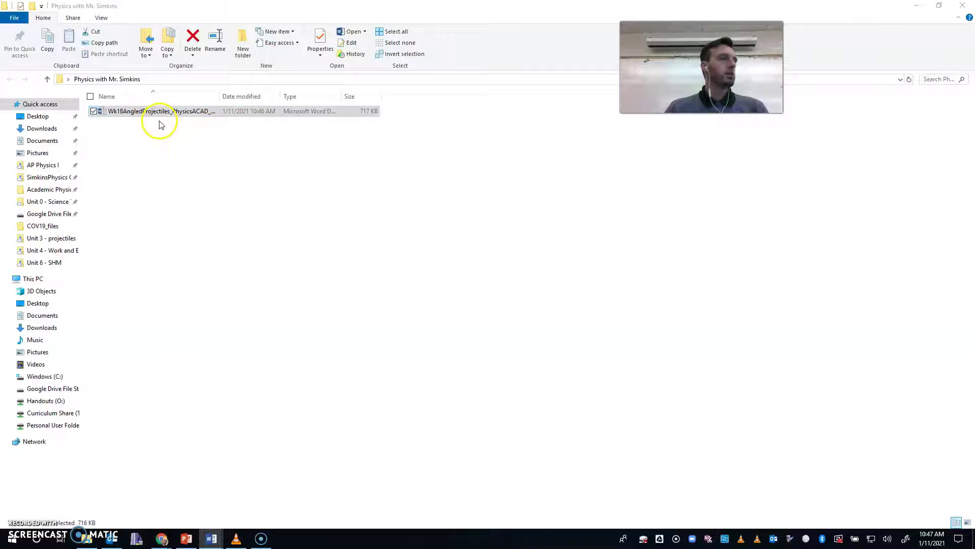
{"action": "left_click", "coordinate": [161, 112]}
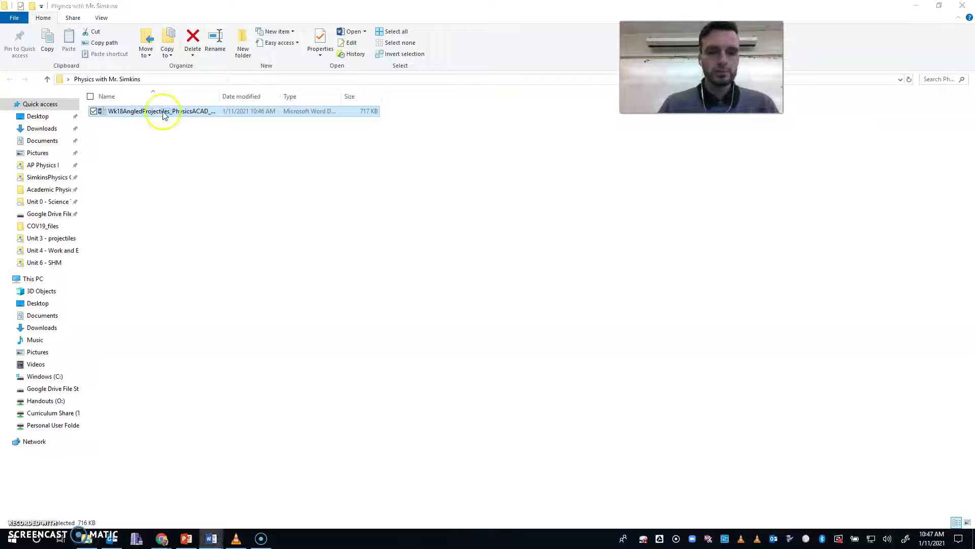
{"action": "double_click", "coordinate": [163, 113]}
- Switch to the opened WHOLE PACKET document in Word
{"action": "key", "text": "alt+Tab"}
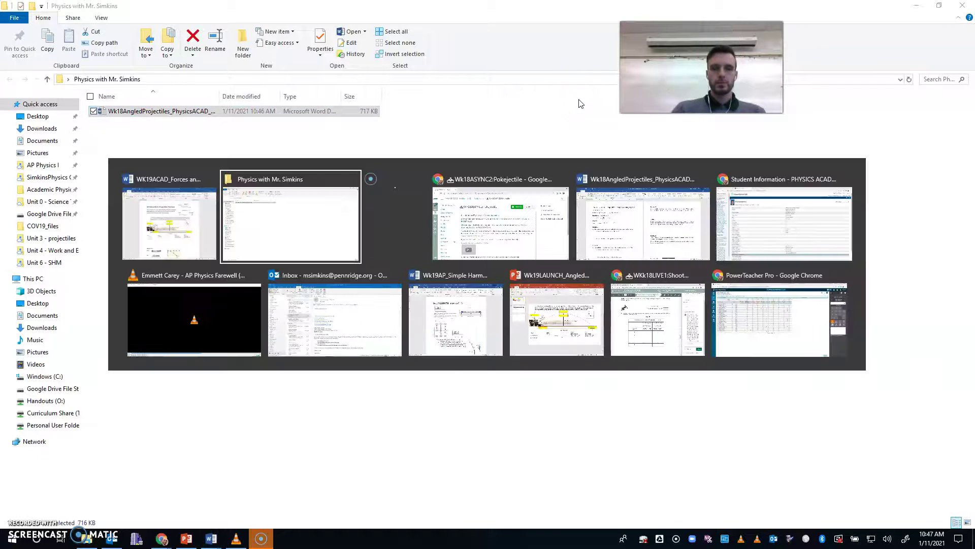
{"action": "left_click", "coordinate": [651, 209]}
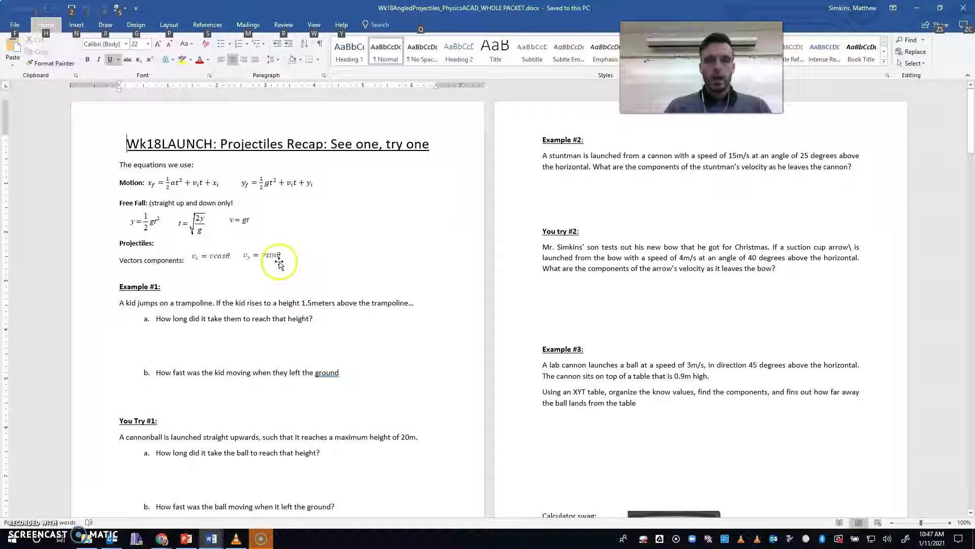
{"action": "scroll", "coordinate": [425, 234], "scroll_direction": "down", "scroll_amount": 1}
{"action": "key", "text": "alt"}
- In Canvas, highlight the instruction 'Save that as Wk18ASYNC2.doc'
{"action": "key", "text": "alt+Tab"}
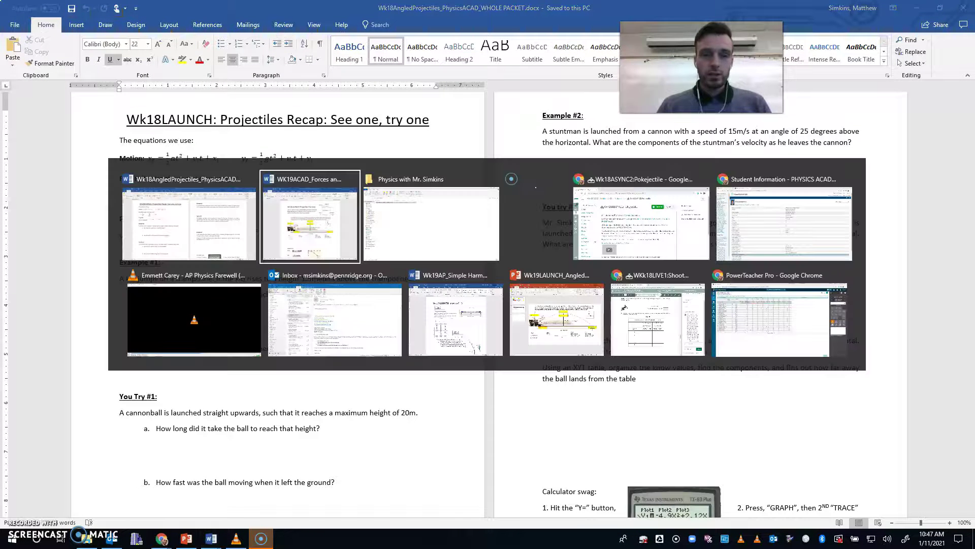
{"action": "key", "text": "Tab"}
{"action": "key", "text": "Tab"}
{"action": "key", "text": "Tab"}
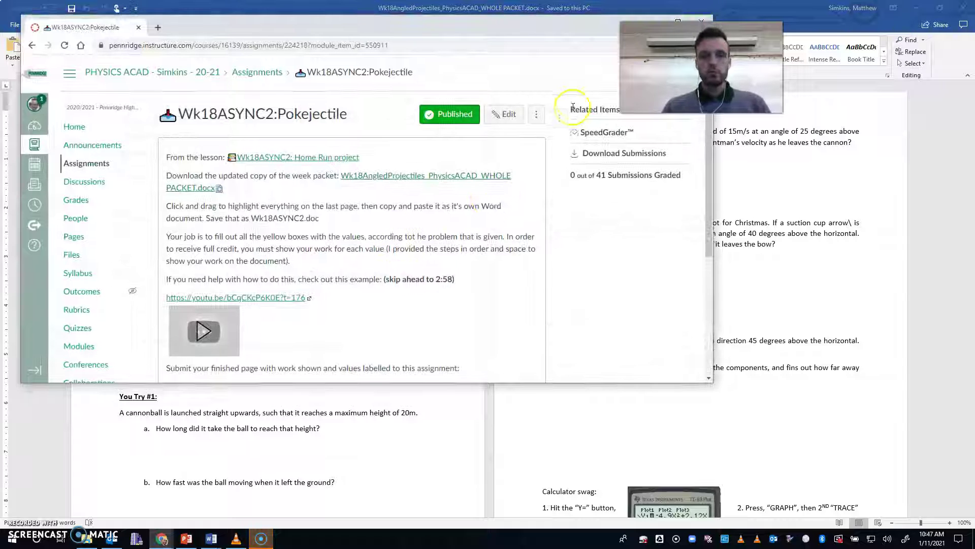
{"action": "scroll", "coordinate": [240, 206], "scroll_direction": "down", "scroll_amount": 1}
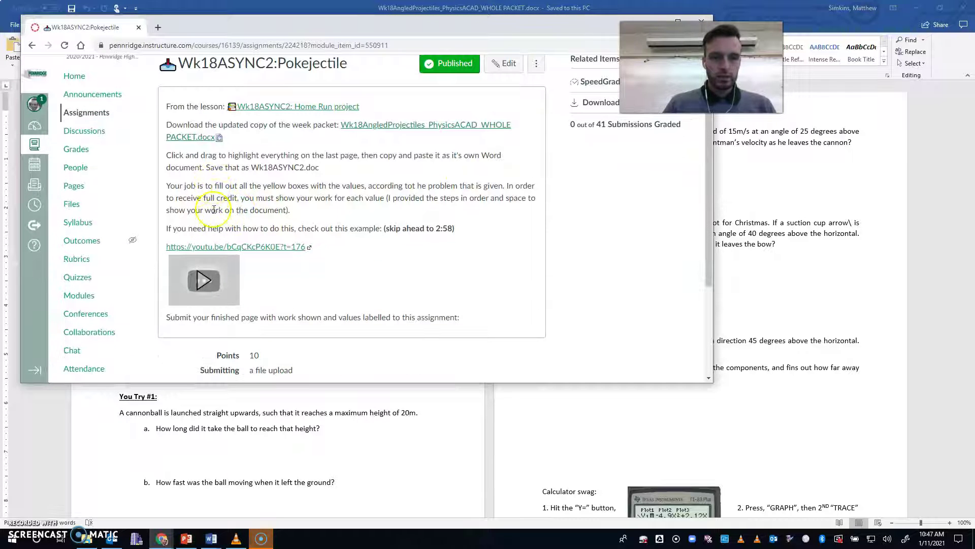
{"action": "left_click_drag", "start_coordinate": [166, 185], "coordinate": [473, 186]}
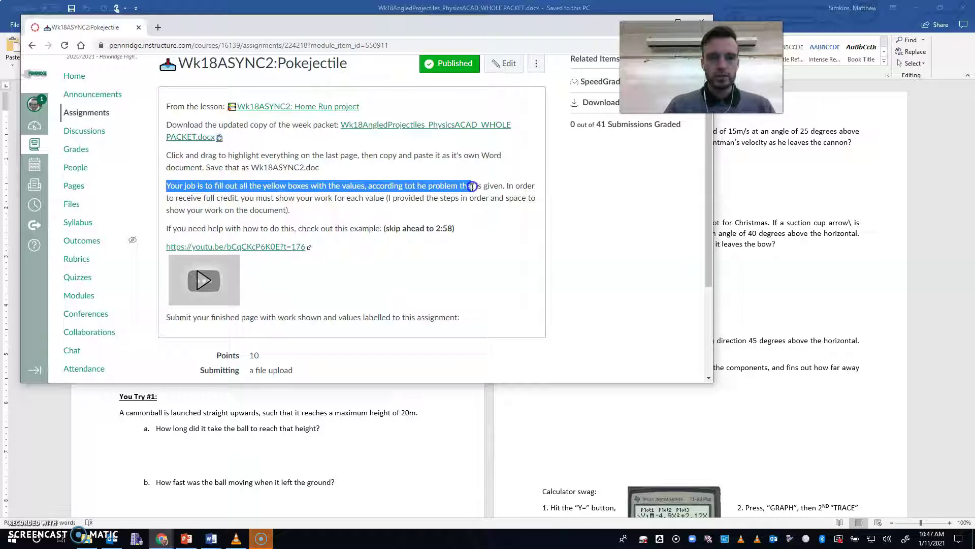
{"action": "left_click_drag", "start_coordinate": [206, 167], "coordinate": [325, 170]}
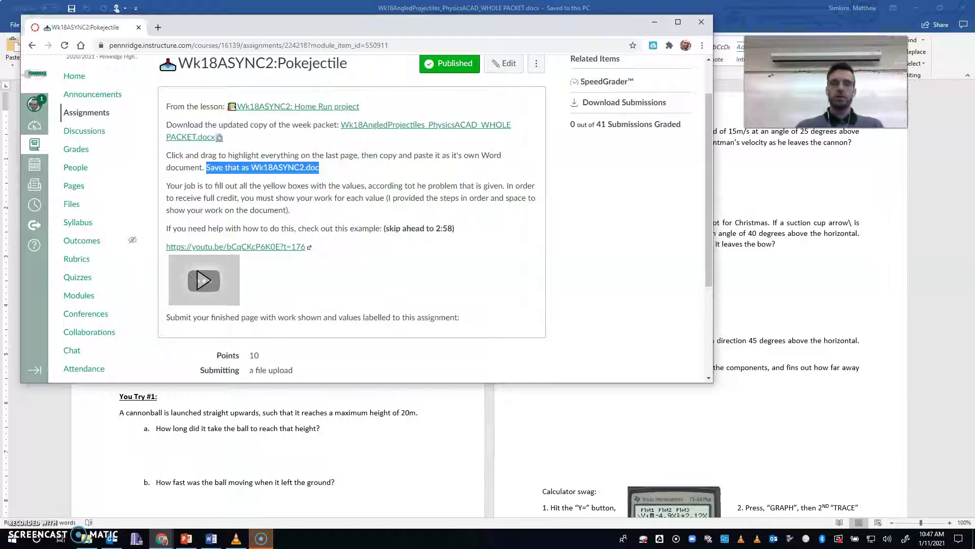
- Select from the packet title through the % error table and delete it
{"action": "left_click", "coordinate": [859, 208]}
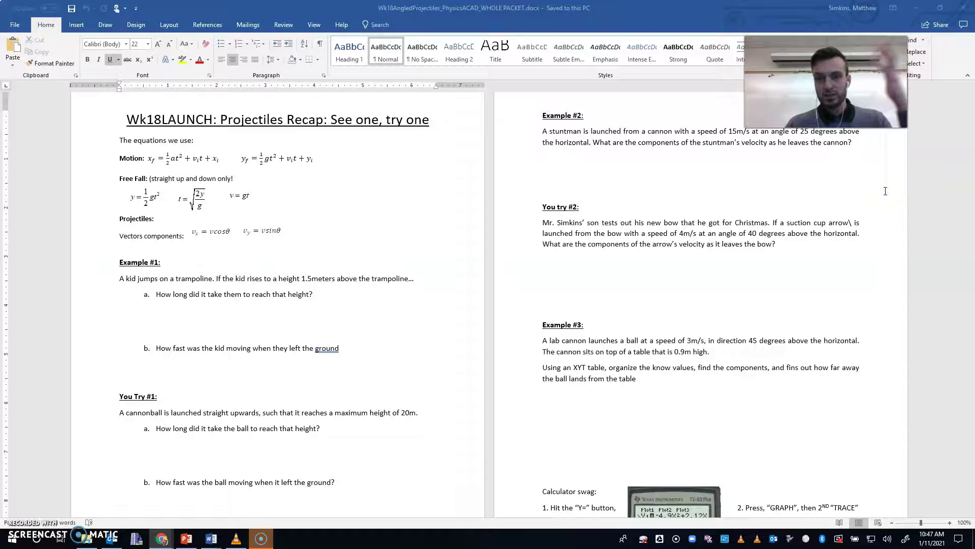
{"action": "scroll", "coordinate": [970, 123], "scroll_direction": "up", "scroll_amount": 2}
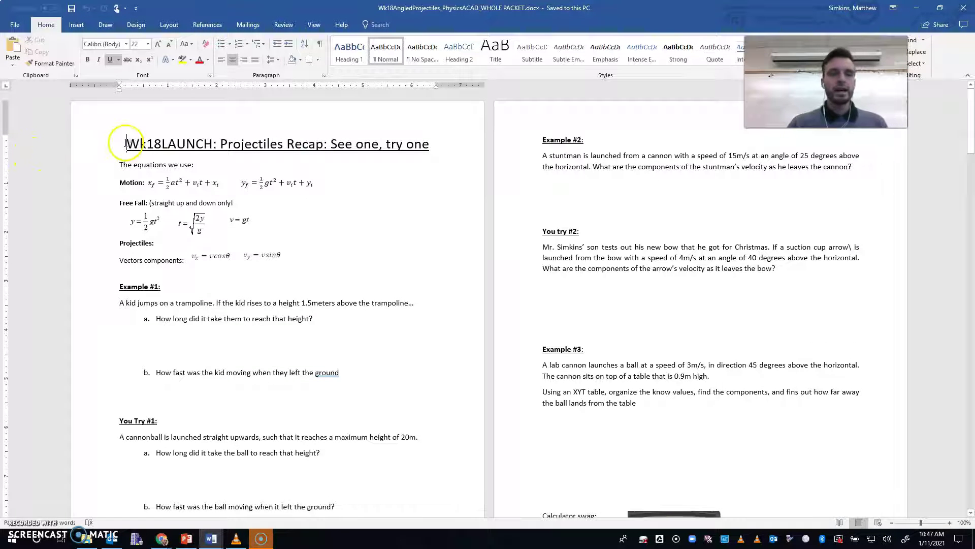
{"action": "left_click_drag", "start_coordinate": [128, 142], "coordinate": [437, 454]}
{"action": "scroll", "coordinate": [659, 289], "scroll_direction": "down", "scroll_amount": 15}
{"action": "scroll", "coordinate": [664, 305], "scroll_direction": "down", "scroll_amount": 15}
{"action": "scroll", "coordinate": [664, 309], "scroll_direction": "down", "scroll_amount": 15}
{"action": "scroll", "coordinate": [483, 191], "scroll_direction": "down", "scroll_amount": 7}
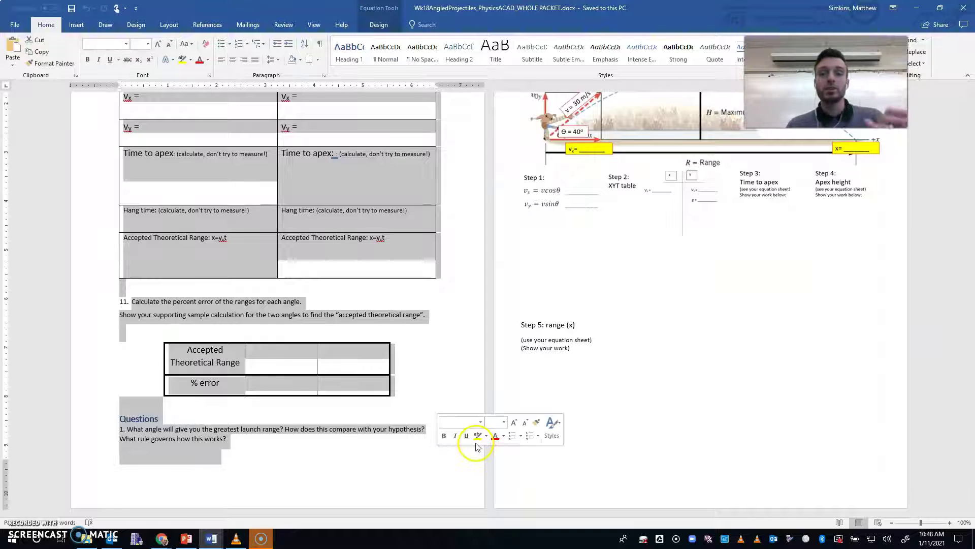
{"action": "key", "text": "Delete"}
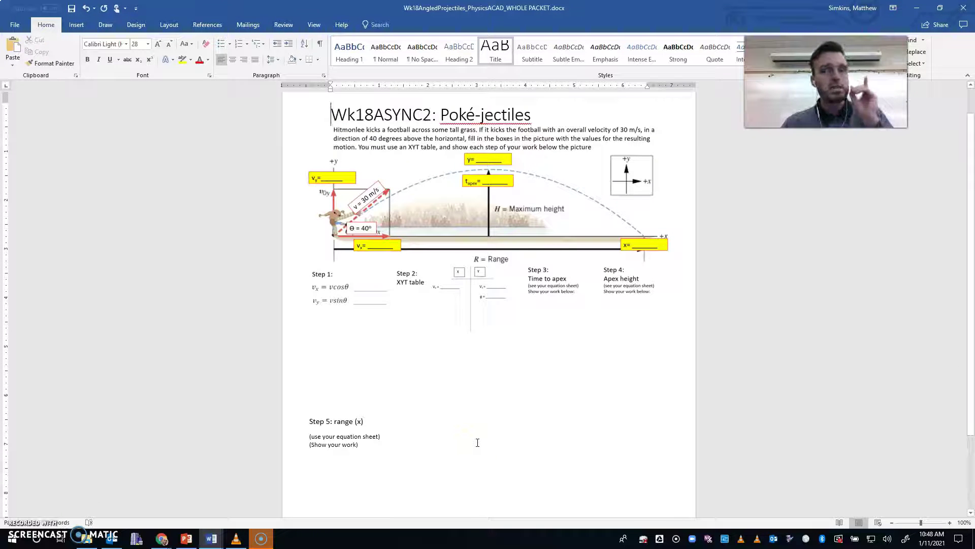
- In Save As, cut the file name down to just 'Wk18'
{"action": "left_click", "coordinate": [15, 25]}
{"action": "left_click", "coordinate": [36, 124]}
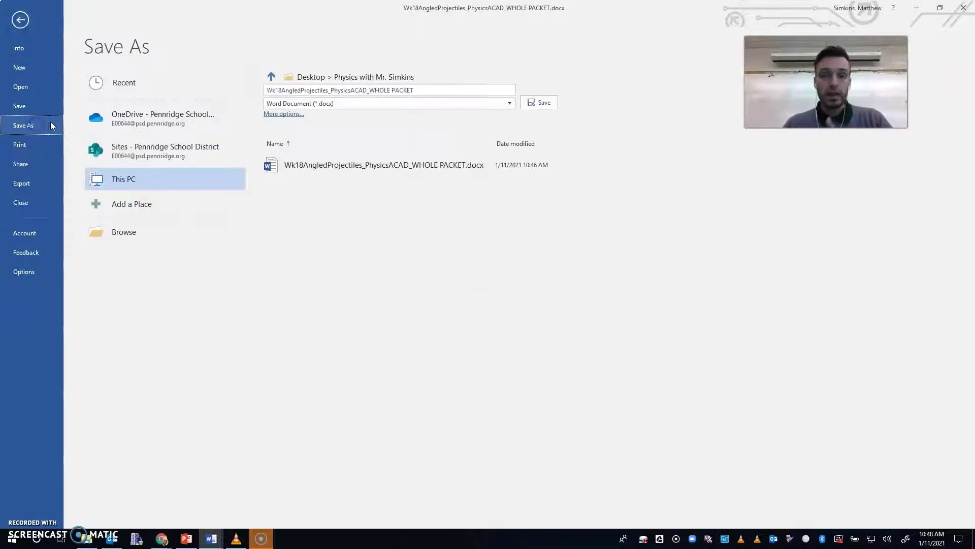
{"action": "left_click", "coordinate": [400, 90]}
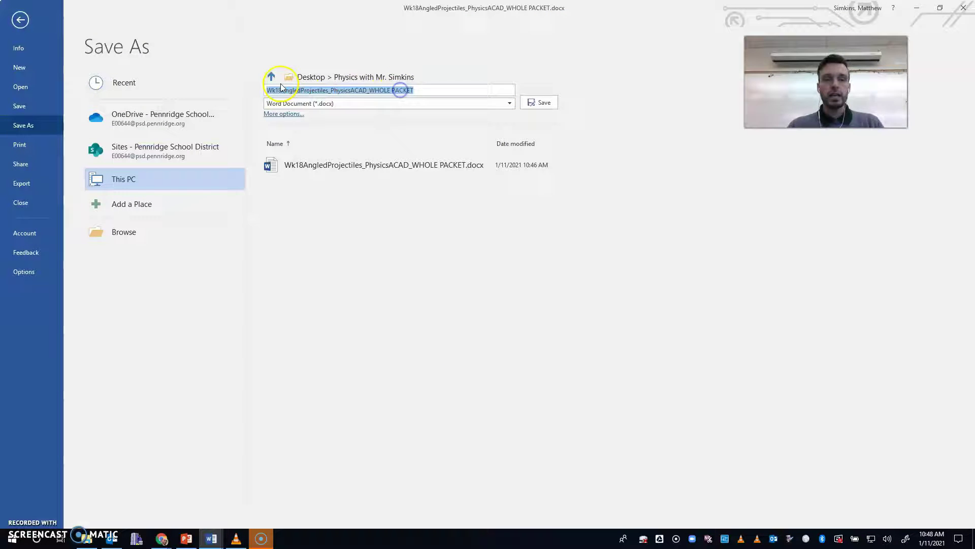
{"action": "left_click_drag", "start_coordinate": [434, 95], "coordinate": [309, 90]}
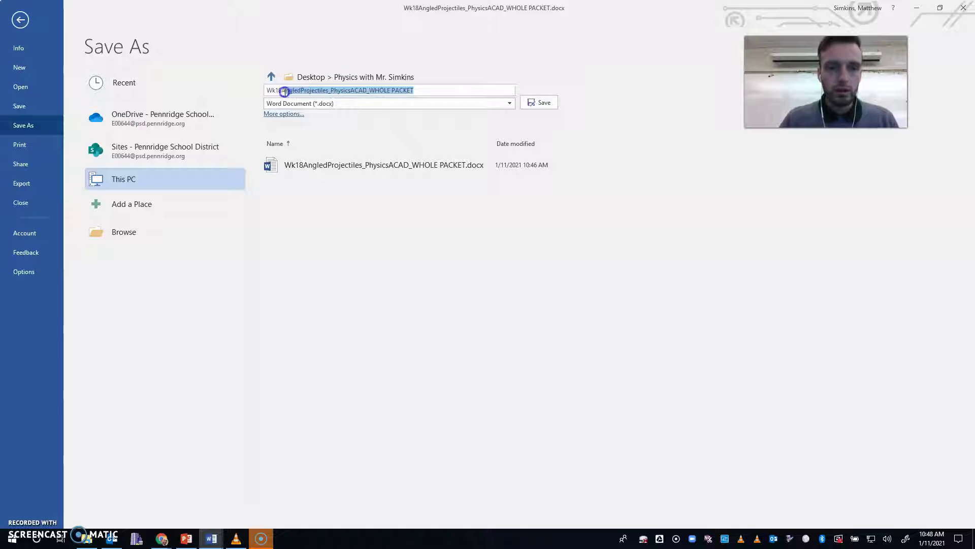
{"action": "key", "text": "BackSpace"}
{"action": "key", "text": "BackSpace"}
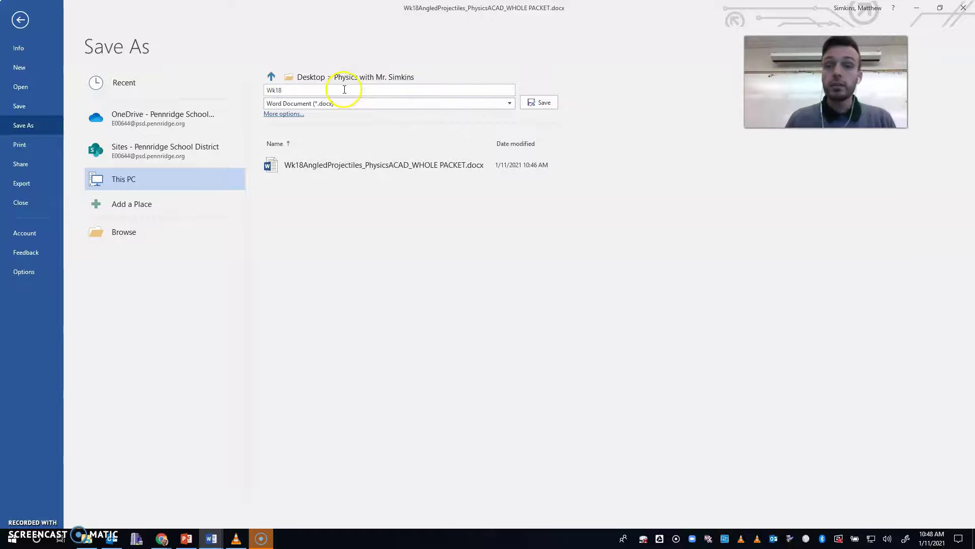
- Copy the assignment title from Canvas, paste it as the file name, and save
{"action": "key", "text": "alt+Tab"}
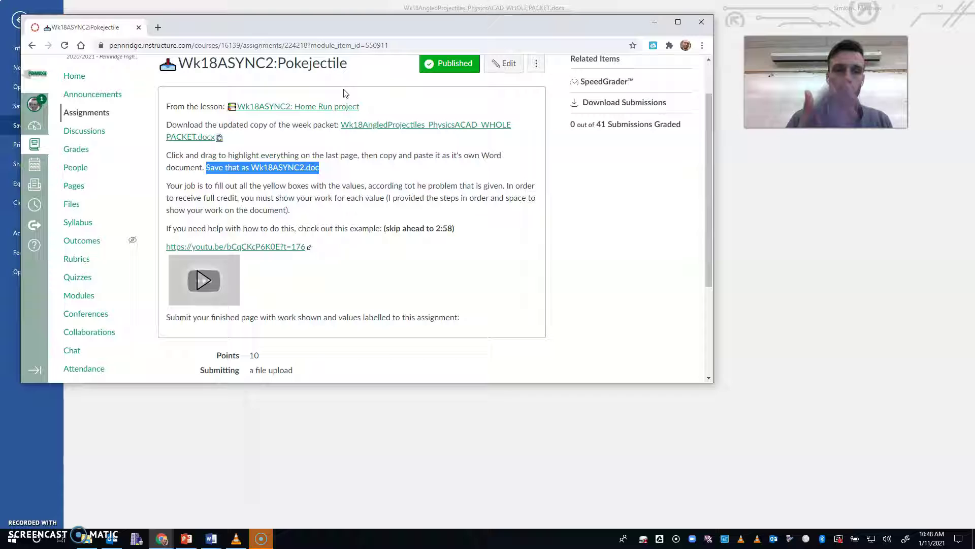
{"action": "left_click_drag", "start_coordinate": [348, 63], "coordinate": [186, 86]}
{"action": "key", "text": "ctrl+c"}
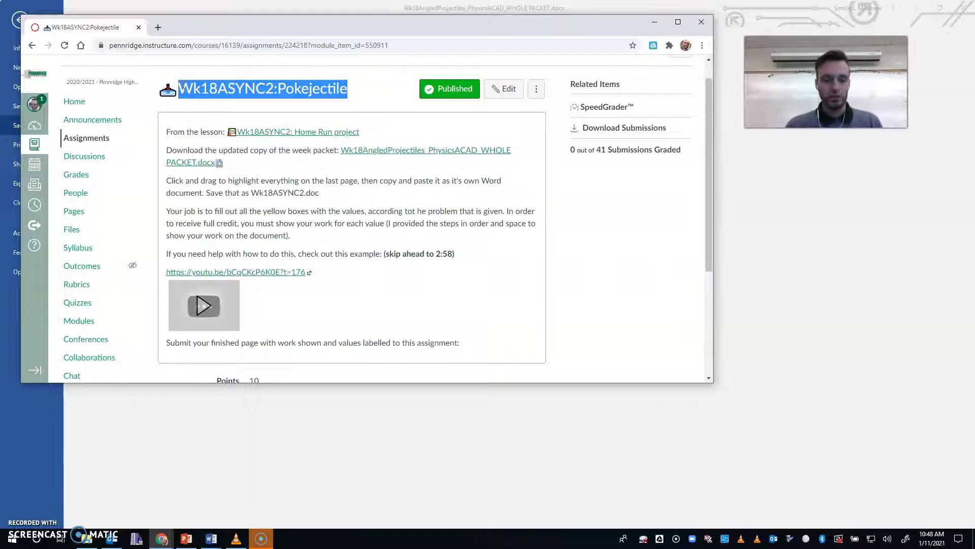
{"action": "key", "text": "alt+Tab"}
{"action": "double_click", "coordinate": [300, 93]}
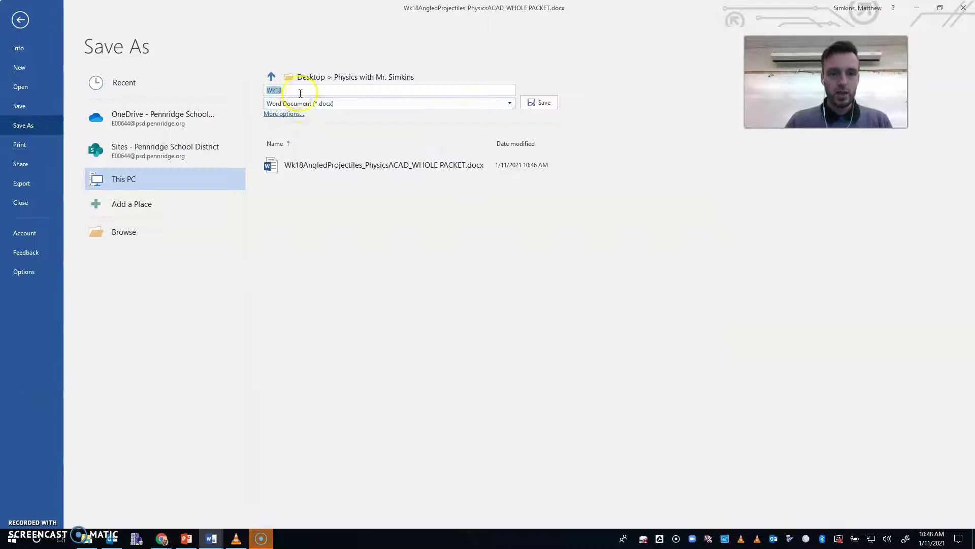
{"action": "key", "text": "ctrl+v"}
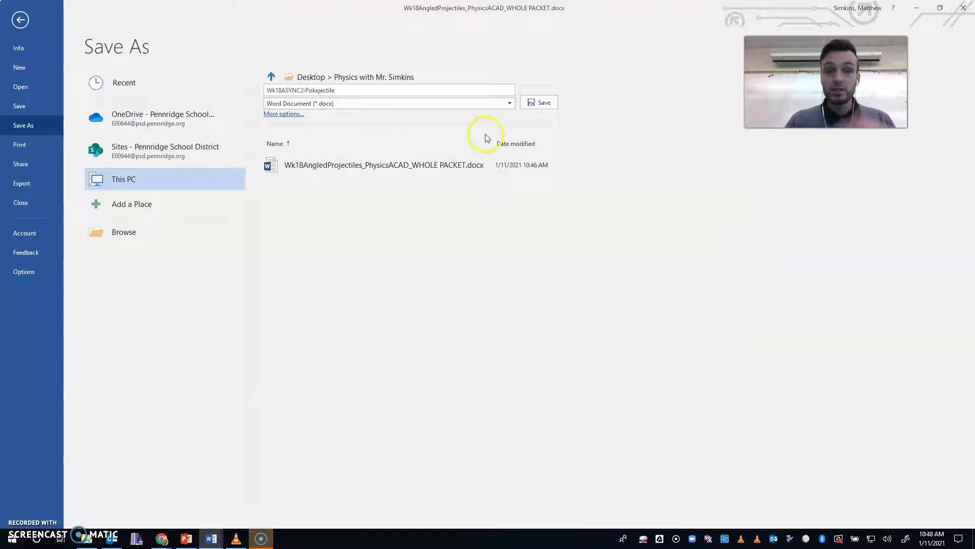
{"action": "left_click", "coordinate": [540, 102]}
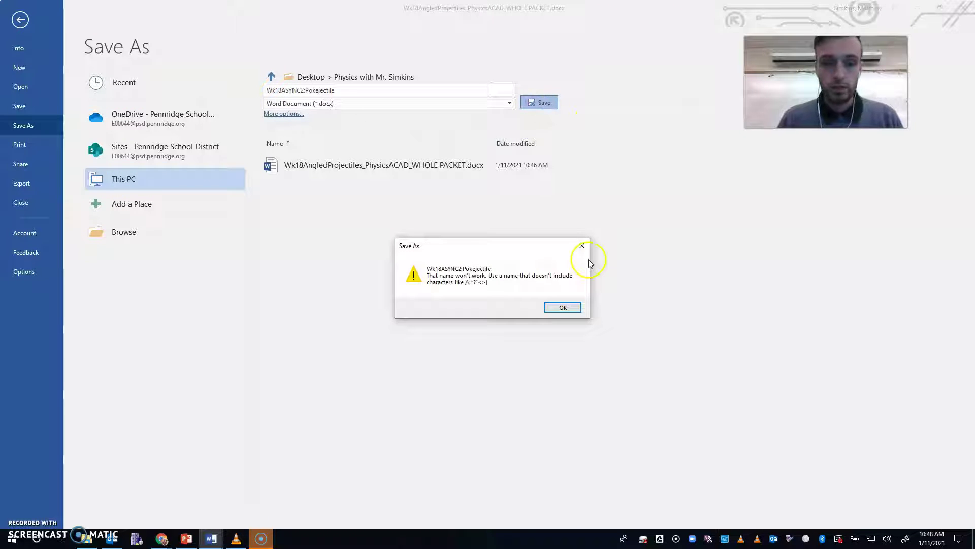
- Dismiss the invalid-name warning, remove the colon, and save as Wk18ASYNC2Pokejectile.docx
{"action": "left_click", "coordinate": [338, 92]}
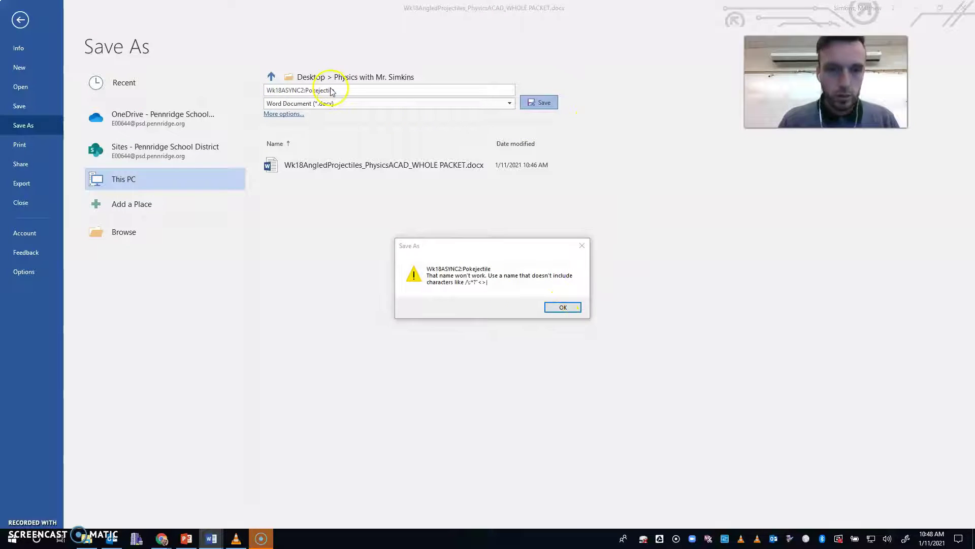
{"action": "left_click", "coordinate": [564, 308]}
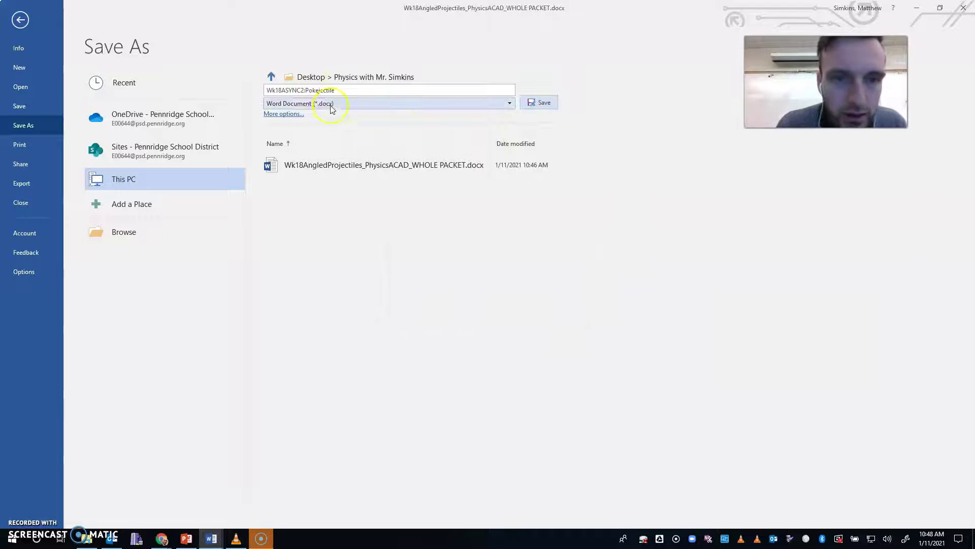
{"action": "left_click", "coordinate": [309, 91]}
{"action": "left_click", "coordinate": [306, 90]}
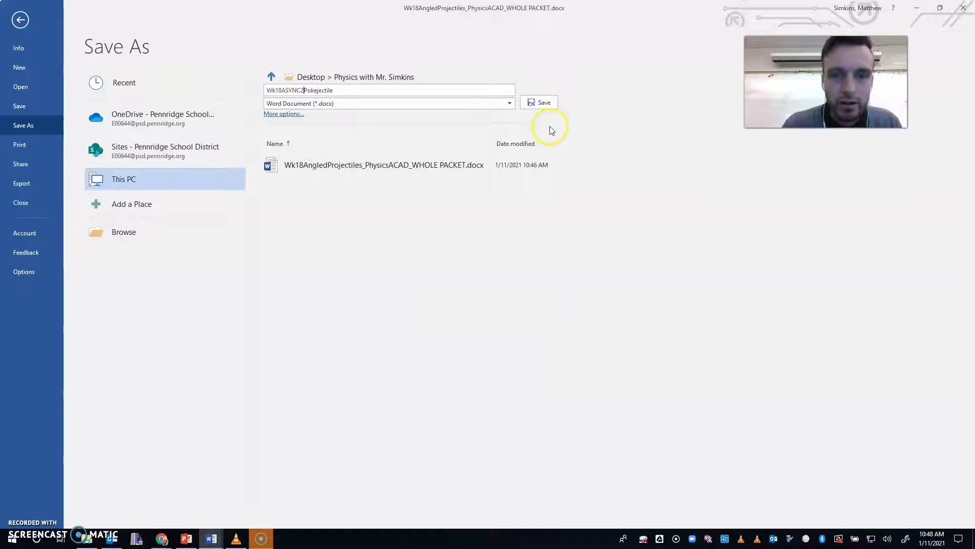
{"action": "left_click", "coordinate": [544, 103]}
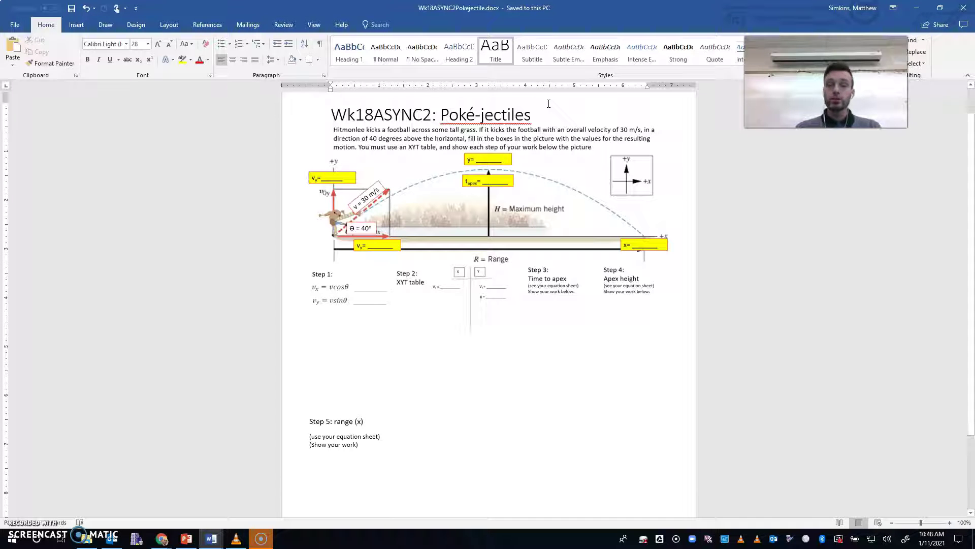
- Scroll through the saved Poké-jectiles page to check it
{"action": "scroll", "coordinate": [619, 203], "scroll_direction": "down", "scroll_amount": 4}
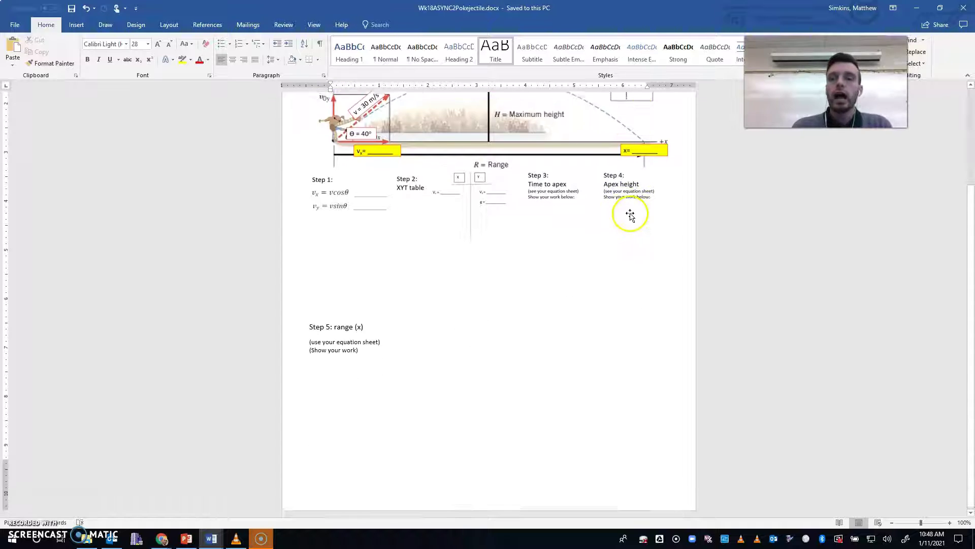
{"action": "scroll", "coordinate": [633, 202], "scroll_direction": "up", "scroll_amount": 3}
{"action": "scroll", "coordinate": [634, 202], "scroll_direction": "up", "scroll_amount": 2}
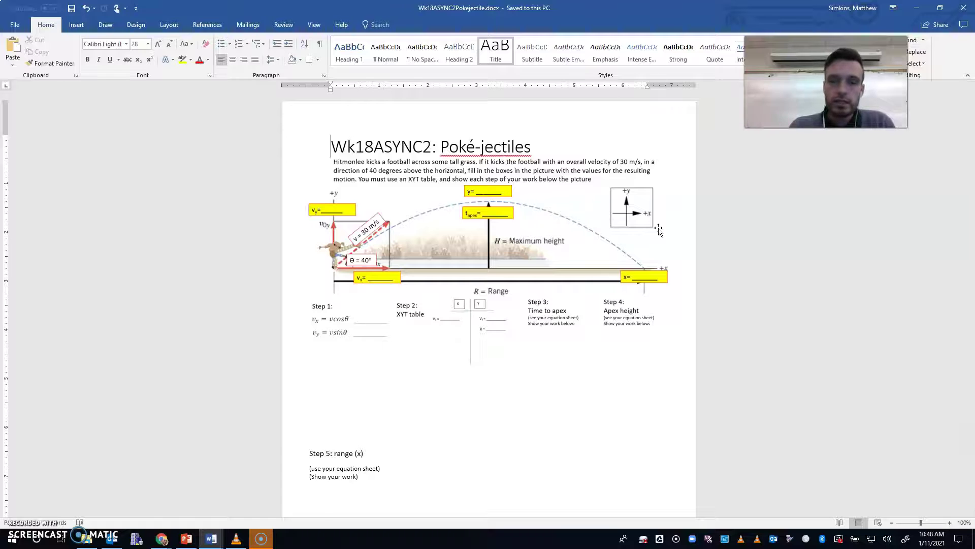
- Highlight parts of the assignment title and instructions in Canvas, ending on that page
{"action": "key", "text": "alt+Tab"}
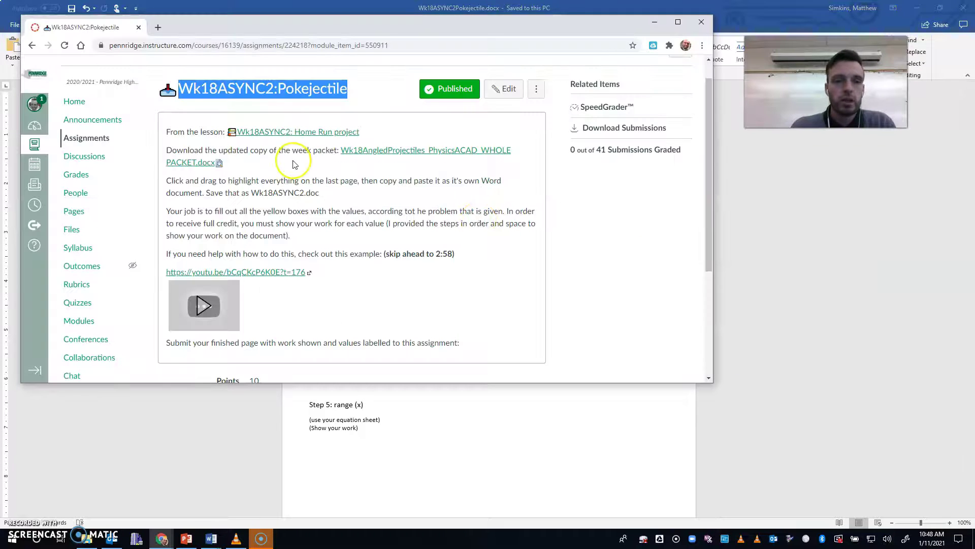
{"action": "left_click", "coordinate": [265, 177]}
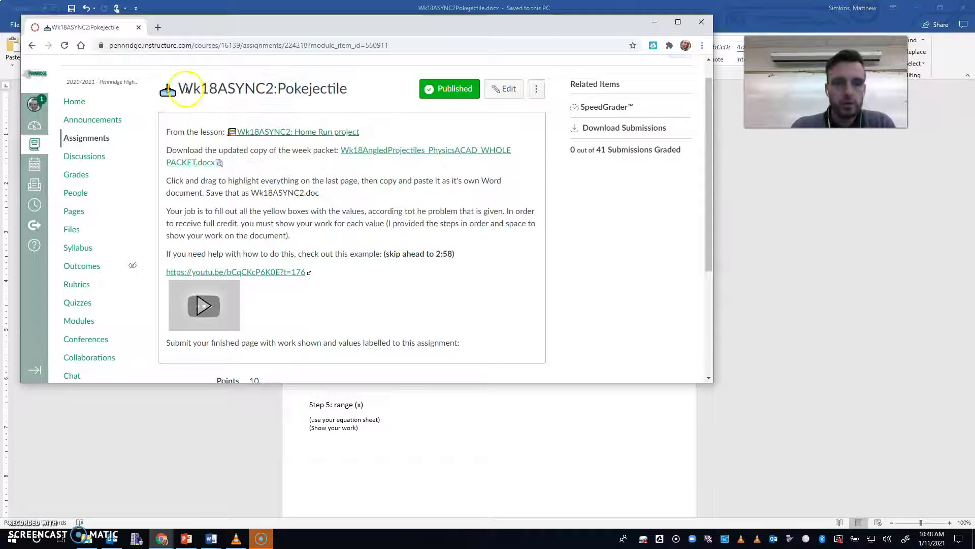
{"action": "left_click_drag", "start_coordinate": [178, 89], "coordinate": [348, 90]}
{"action": "left_click", "coordinate": [337, 90]}
{"action": "left_click_drag", "start_coordinate": [281, 181], "coordinate": [447, 253]}
{"action": "left_click", "coordinate": [444, 246]}
{"action": "key", "text": "alt+Tab"}
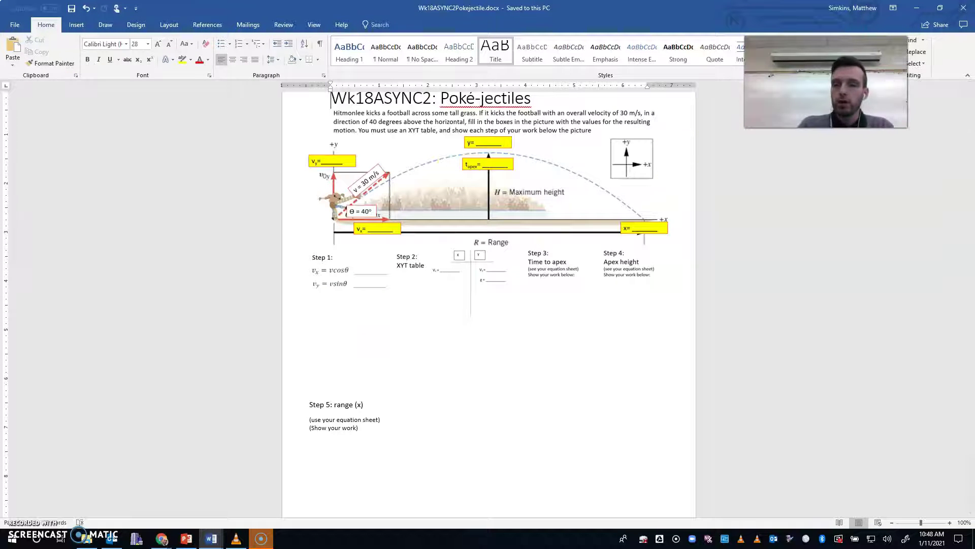
{"action": "key", "text": "alt+Tab"}
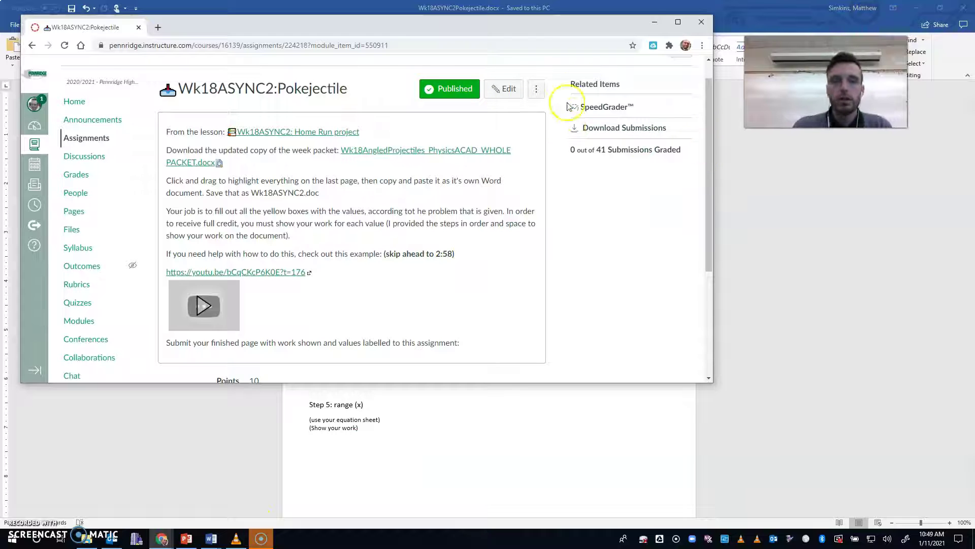
- Maximize Chrome, enter Student View from course Settings, and open Wk18ASYNC2:Pokejectile
{"action": "left_click", "coordinate": [678, 22]}
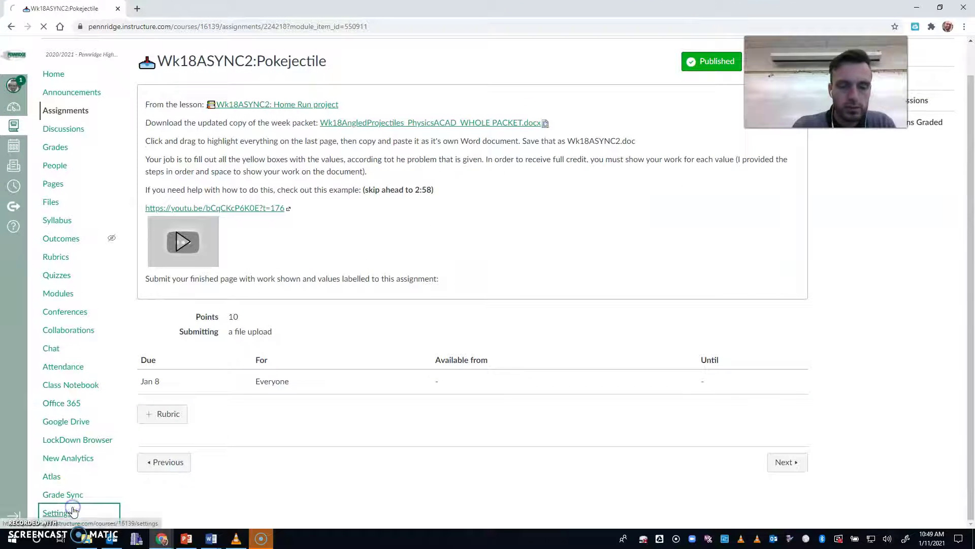
{"action": "left_click", "coordinate": [60, 513]}
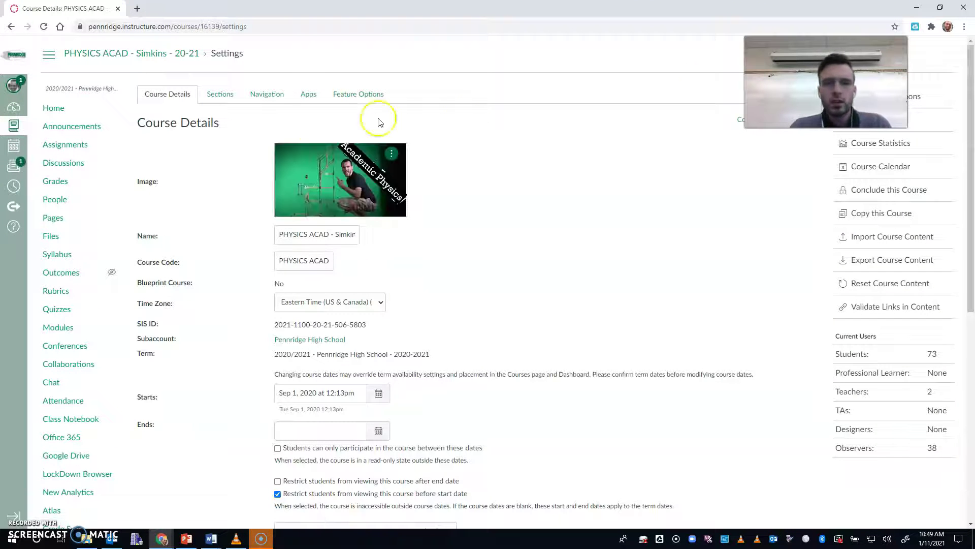
{"action": "scroll", "coordinate": [136, 405], "scroll_direction": "down", "scroll_amount": 4}
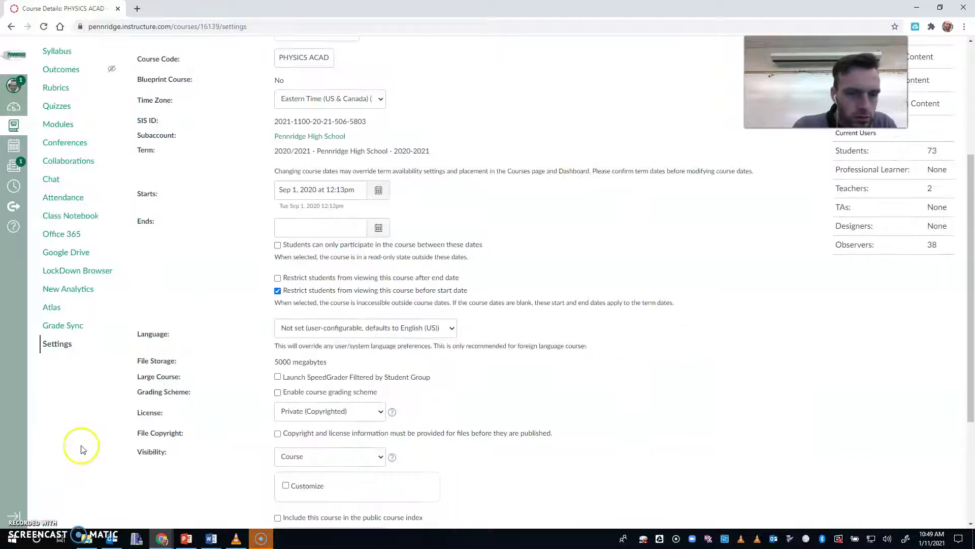
{"action": "scroll", "coordinate": [863, 167], "scroll_direction": "up", "scroll_amount": 4}
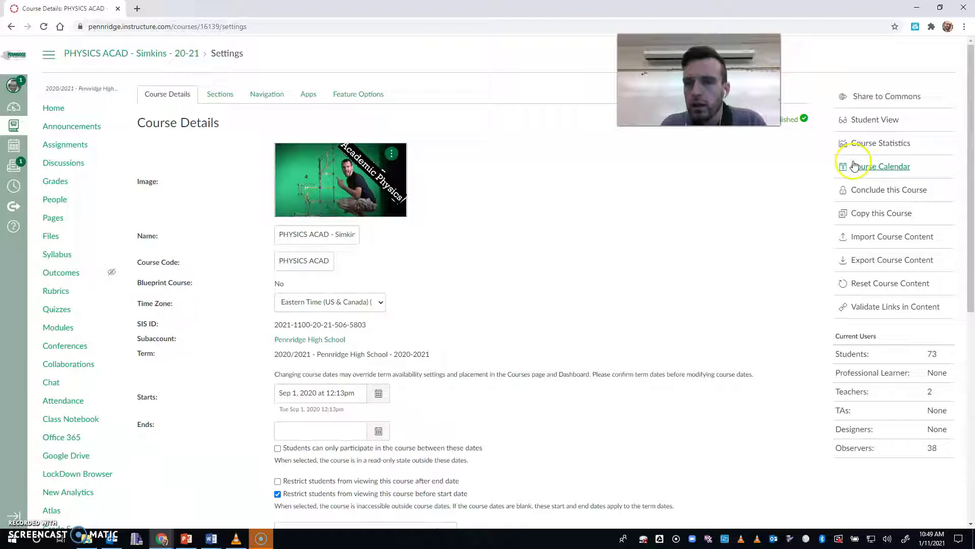
{"action": "left_click", "coordinate": [870, 121]}
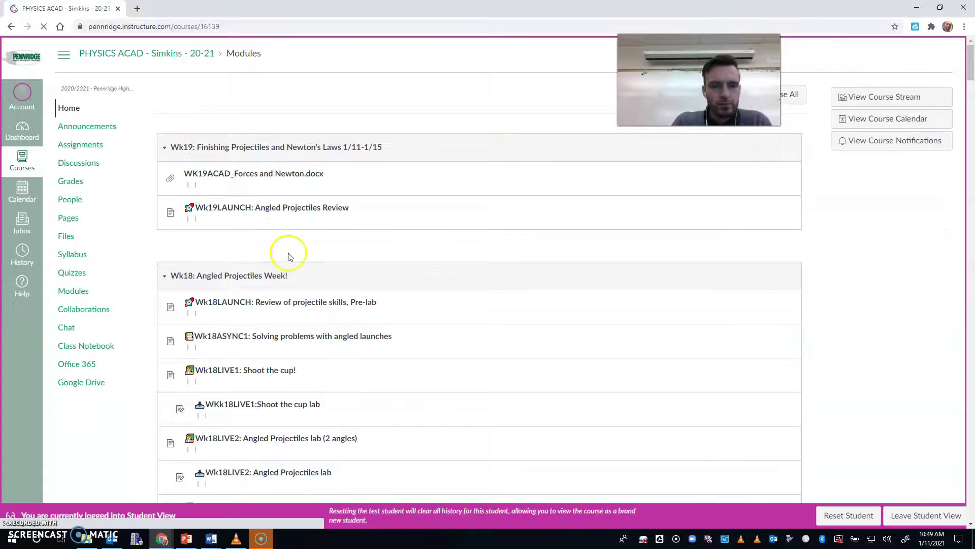
{"action": "scroll", "coordinate": [280, 274], "scroll_direction": "down", "scroll_amount": 5}
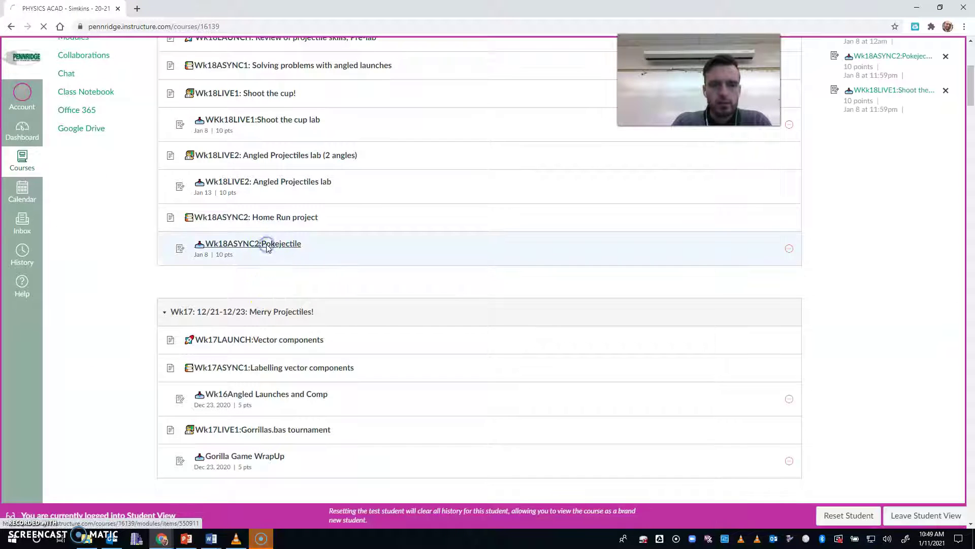
{"action": "left_click", "coordinate": [268, 245]}
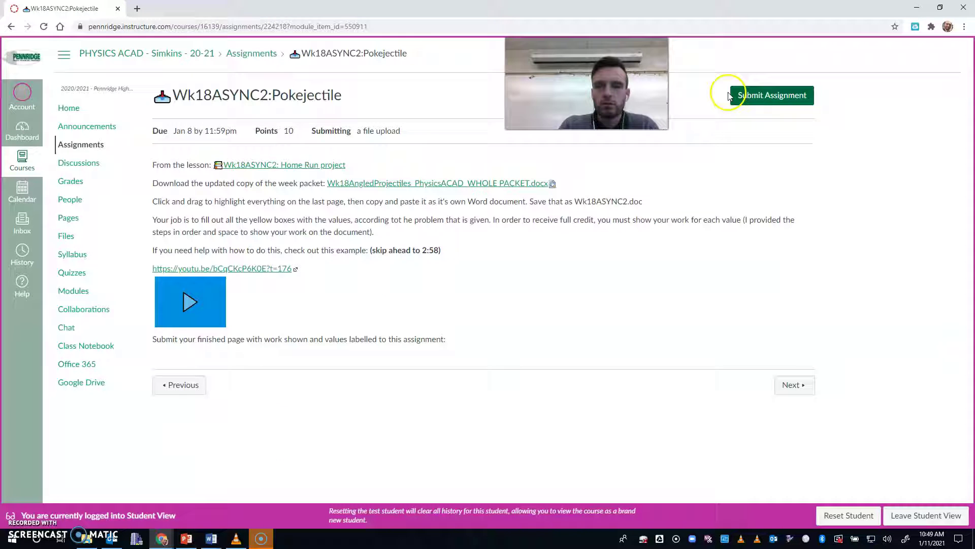
- Start a file-upload submission for the Pokejectile assignment and bring up the file picker
{"action": "left_click", "coordinate": [762, 95]}
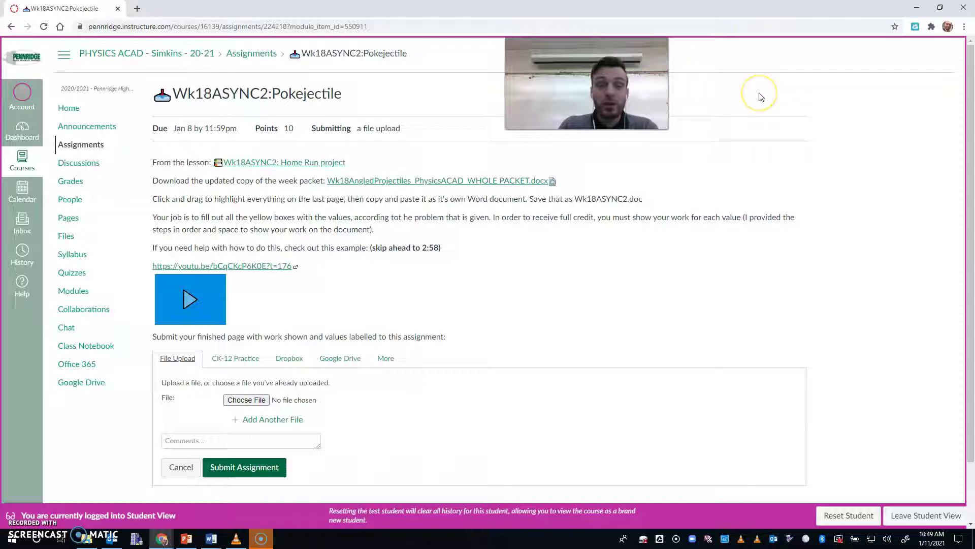
{"action": "scroll", "coordinate": [588, 305], "scroll_direction": "down", "scroll_amount": 2}
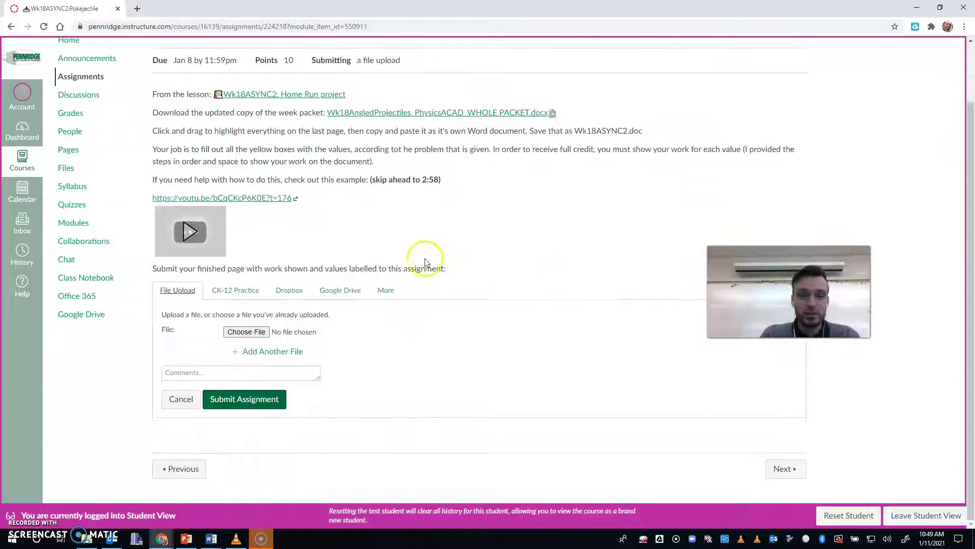
{"action": "left_click", "coordinate": [245, 337]}
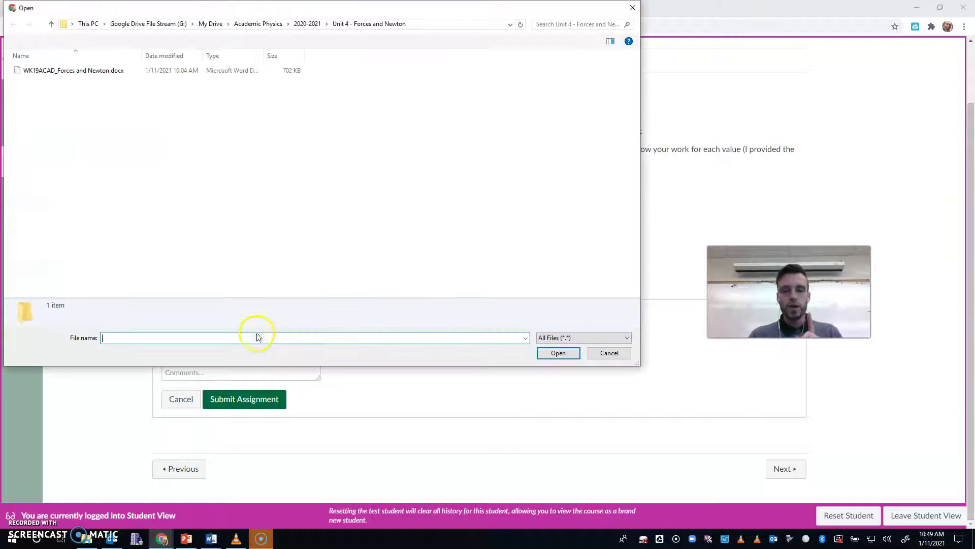
- Attach Wk18ASYNC2Pokejectile.docx from This PC > Desktop > Physics to the submission
{"action": "left_click", "coordinate": [89, 24]}
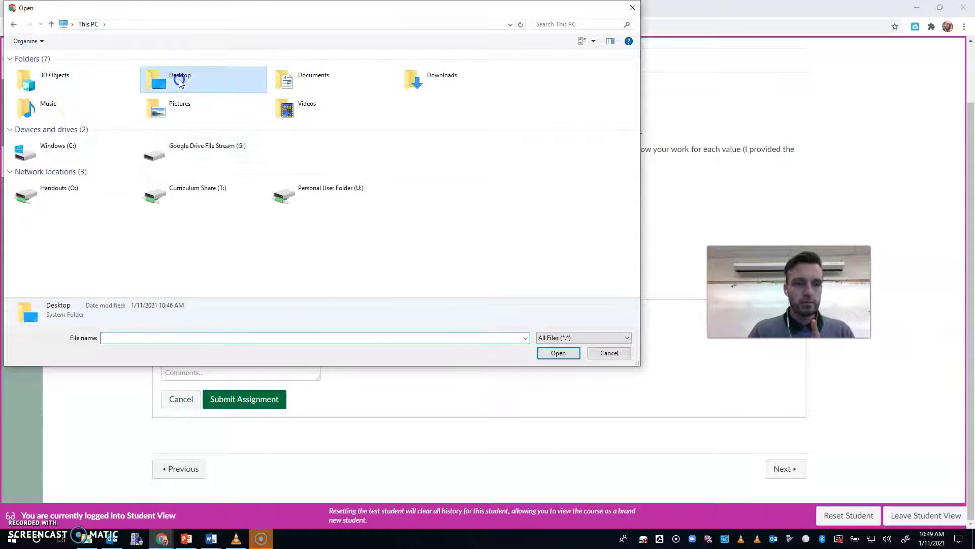
{"action": "double_click", "coordinate": [173, 77]}
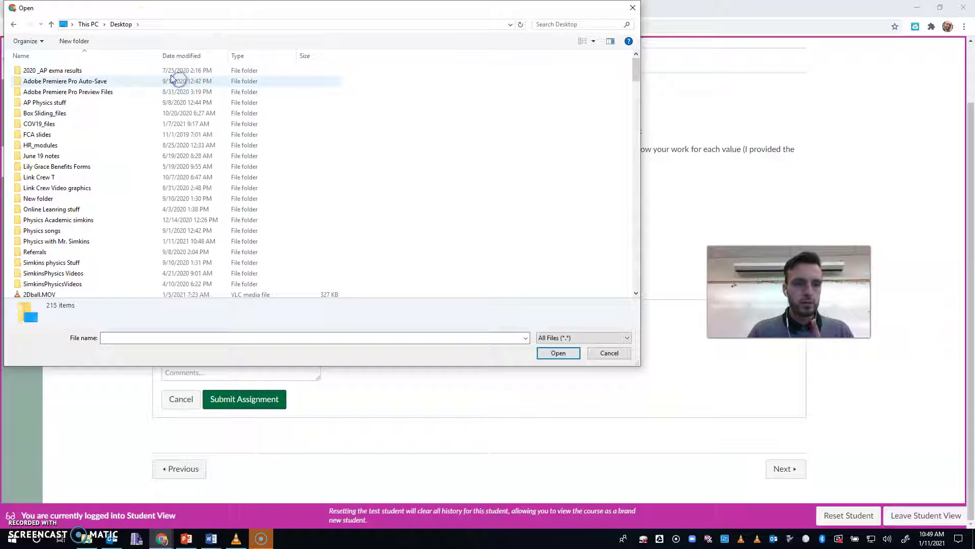
{"action": "double_click", "coordinate": [64, 242]}
{"action": "left_click", "coordinate": [74, 85]}
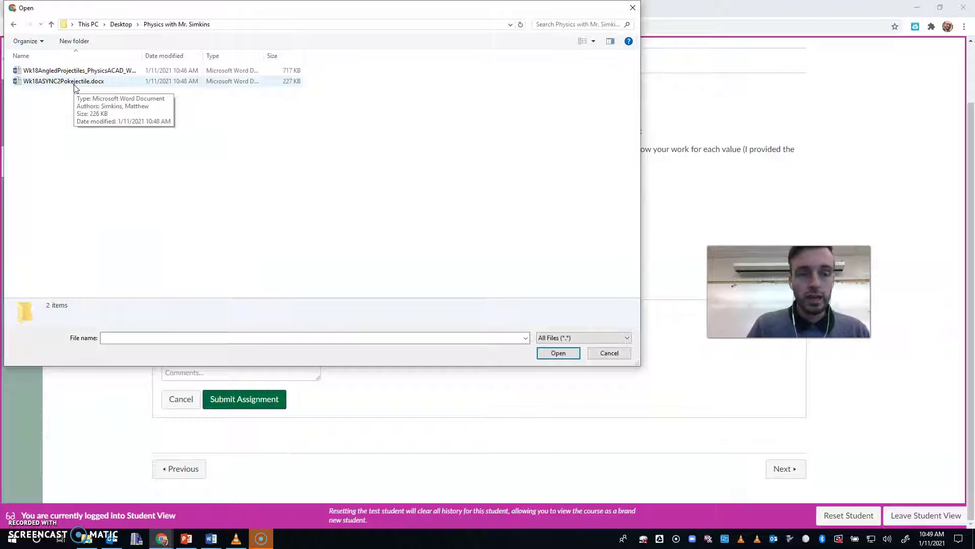
{"action": "left_click", "coordinate": [350, 11]}
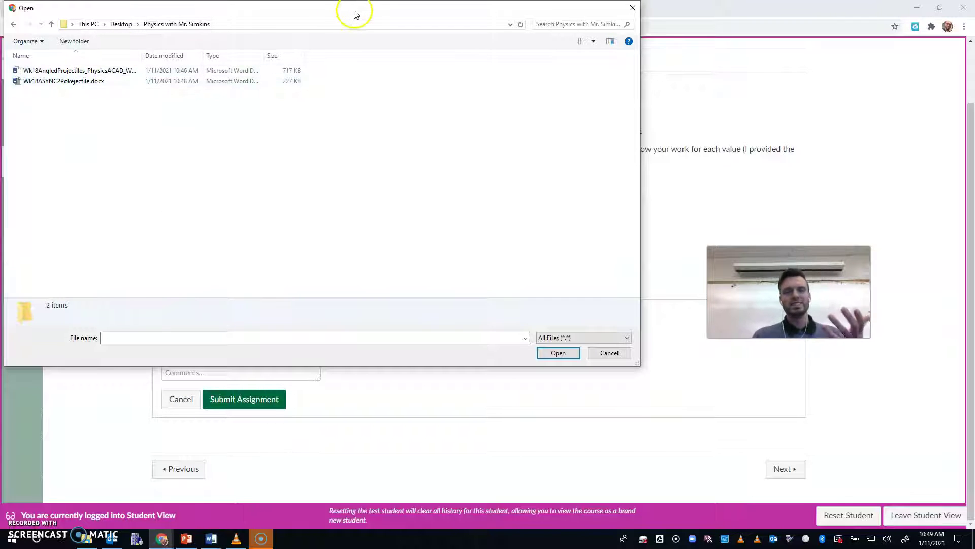
{"action": "left_click_drag", "start_coordinate": [355, 14], "coordinate": [433, 55]}
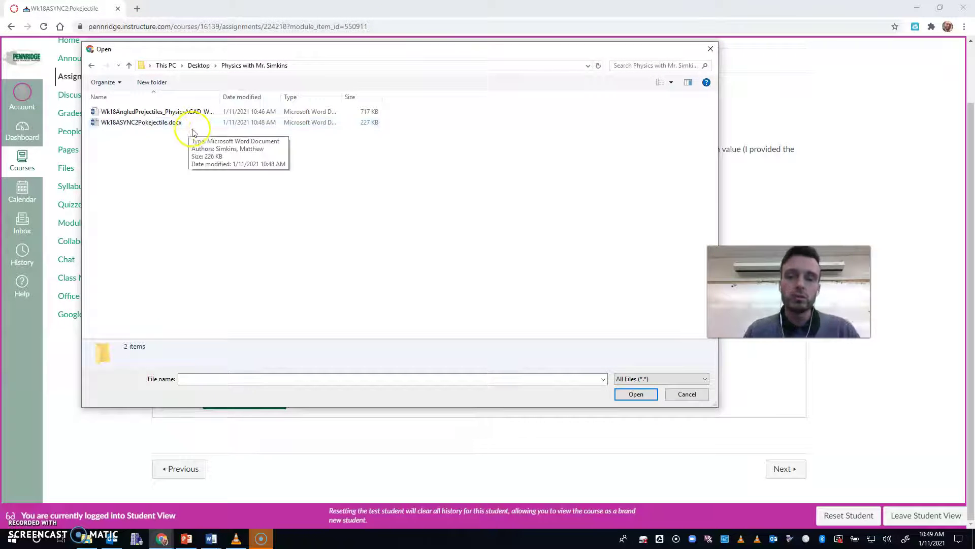
{"action": "double_click", "coordinate": [155, 122]}
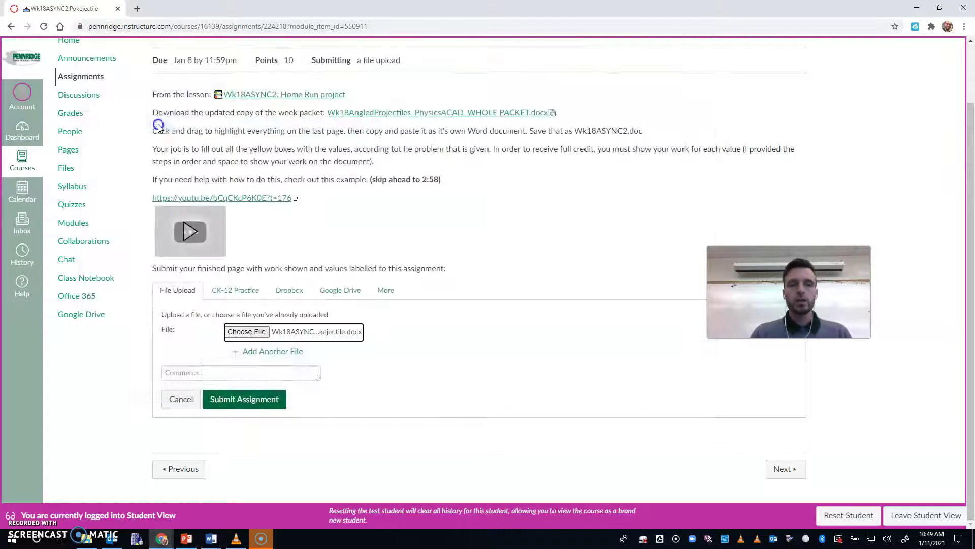
- Submit the assignment, check the downloaded .docx in Word, then close Word and Chrome
{"action": "left_click", "coordinate": [245, 401]}
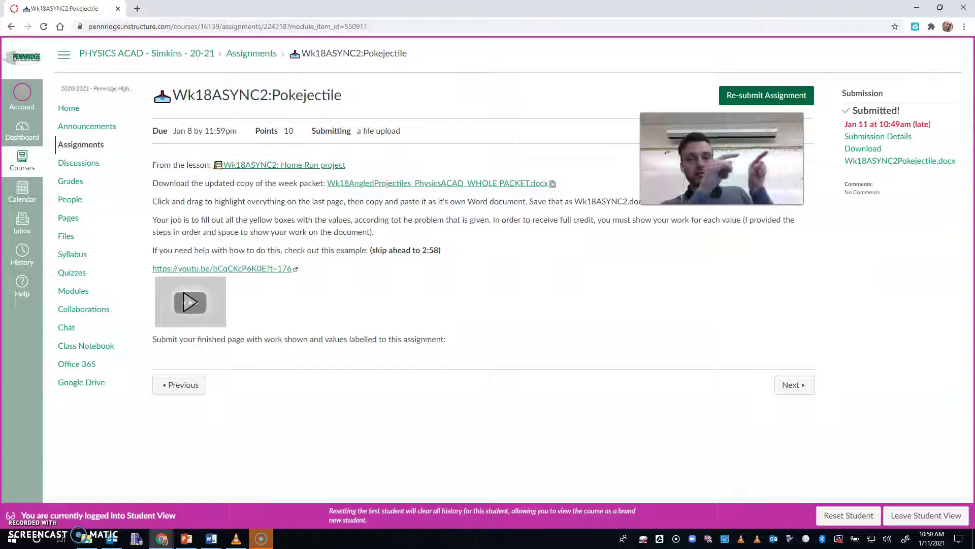
{"action": "left_click", "coordinate": [867, 165]}
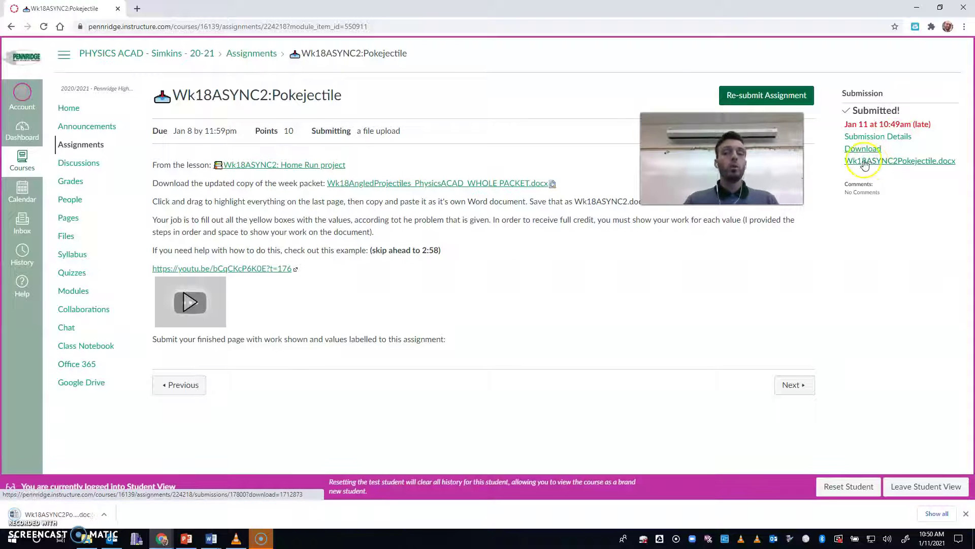
{"action": "left_click", "coordinate": [80, 513]}
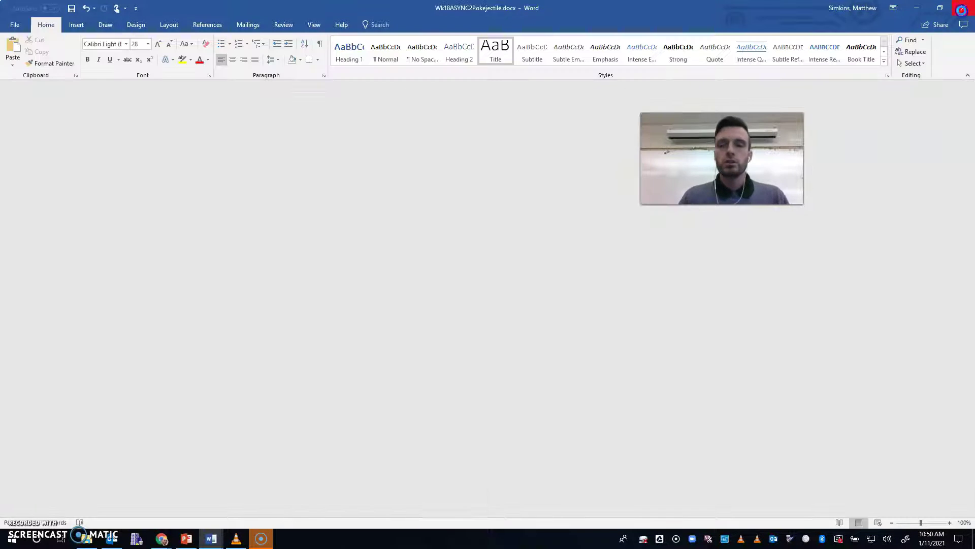
{"action": "left_click", "coordinate": [961, 9]}
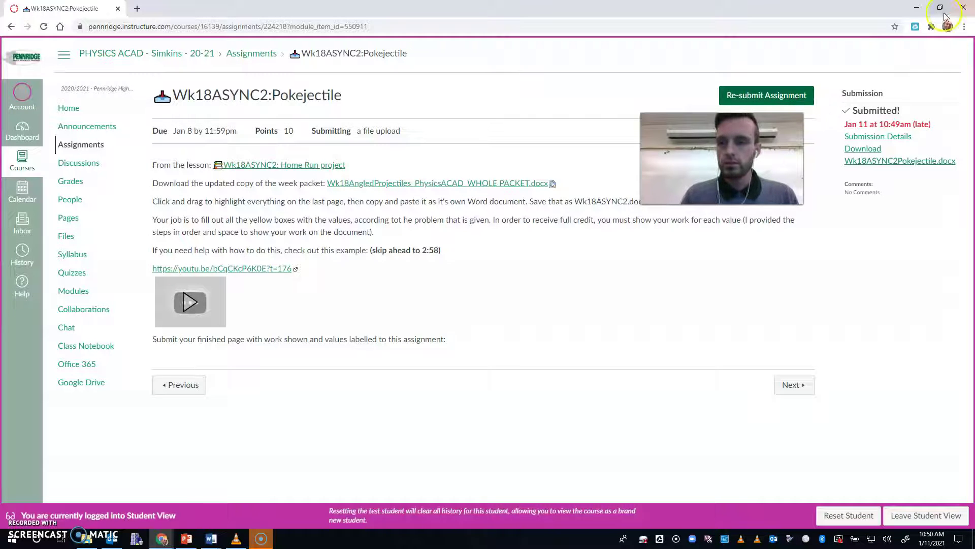
{"action": "left_click", "coordinate": [963, 7]}
- Close File Explorer and shift the Physics class folder one column left on the desktop
{"action": "left_click", "coordinate": [963, 6]}
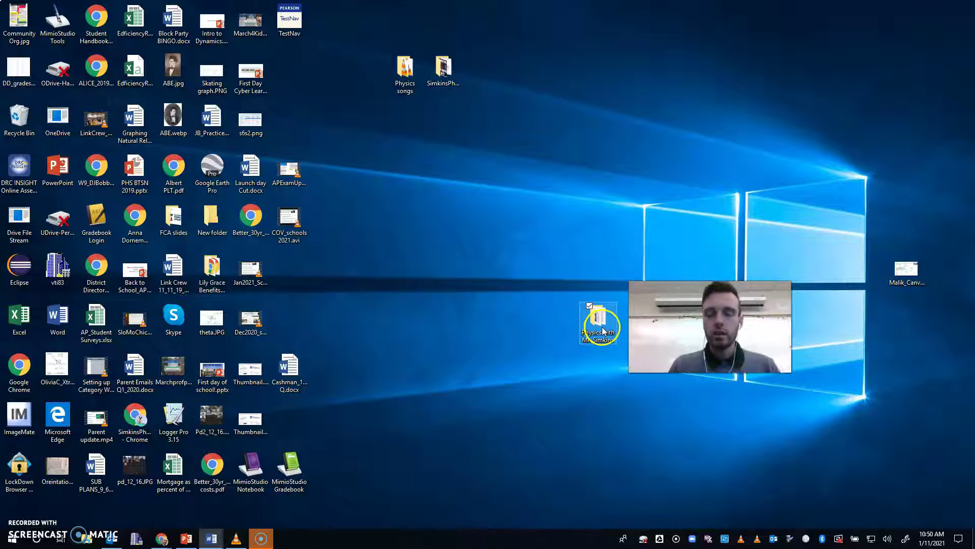
{"action": "mouse_move", "coordinate": [603, 331]}
{"action": "left_mouse_down"}
{"action": "mouse_move", "coordinate": [588, 323]}
{"action": "mouse_move", "coordinate": [589, 343]}
{"action": "left_mouse_up"}
{"action": "left_click_drag", "start_coordinate": [549, 318], "coordinate": [570, 321]}
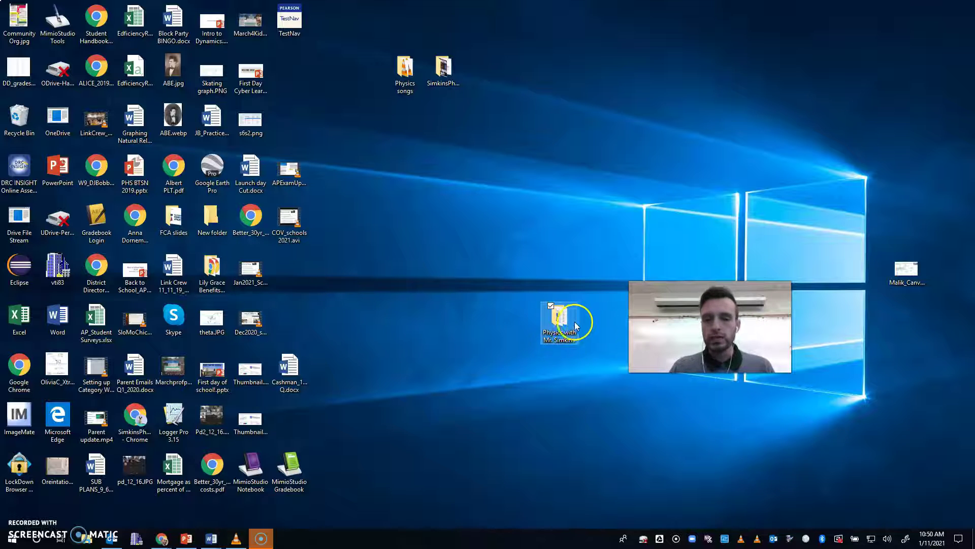
- Create a new desktop folder named for the History class and its teacher
{"action": "right_click", "coordinate": [533, 254]}
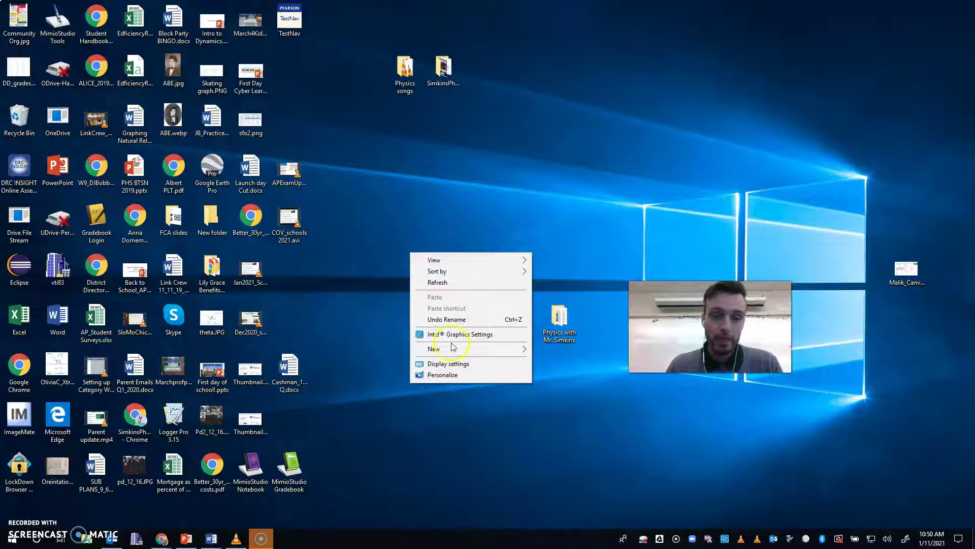
{"action": "mouse_move", "coordinate": [450, 356]}
{"action": "left_click", "coordinate": [617, 352]}
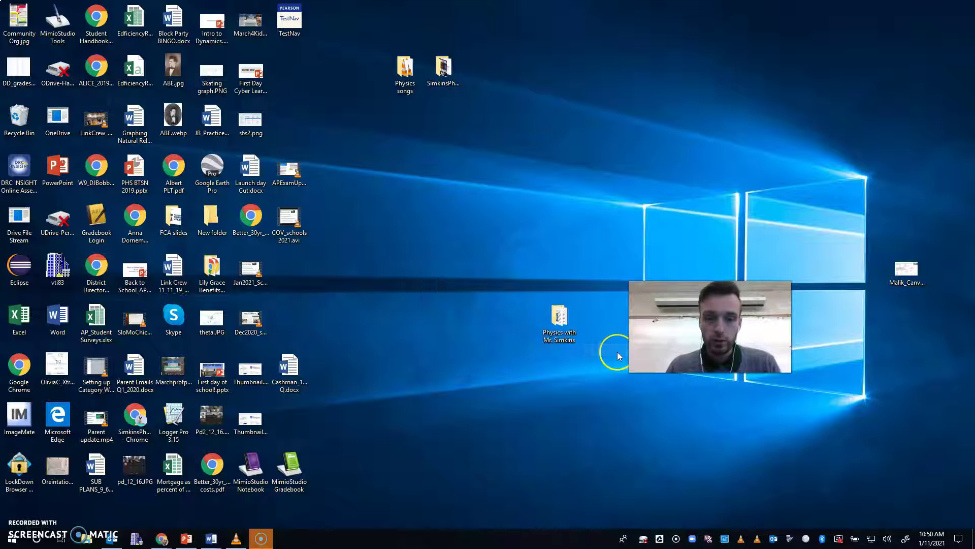
{"action": "type", "text": "Hiso"}
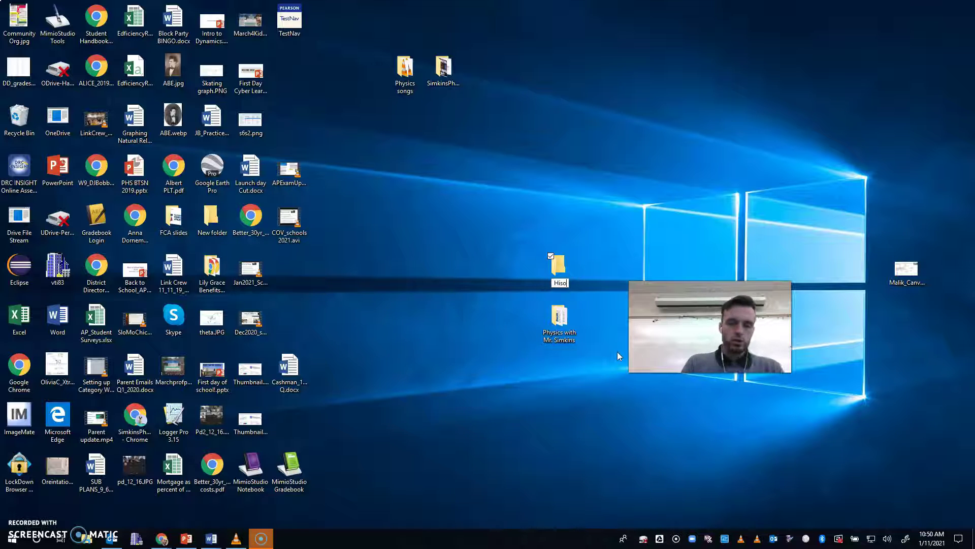
{"action": "type", "text": "try with Schnu"}
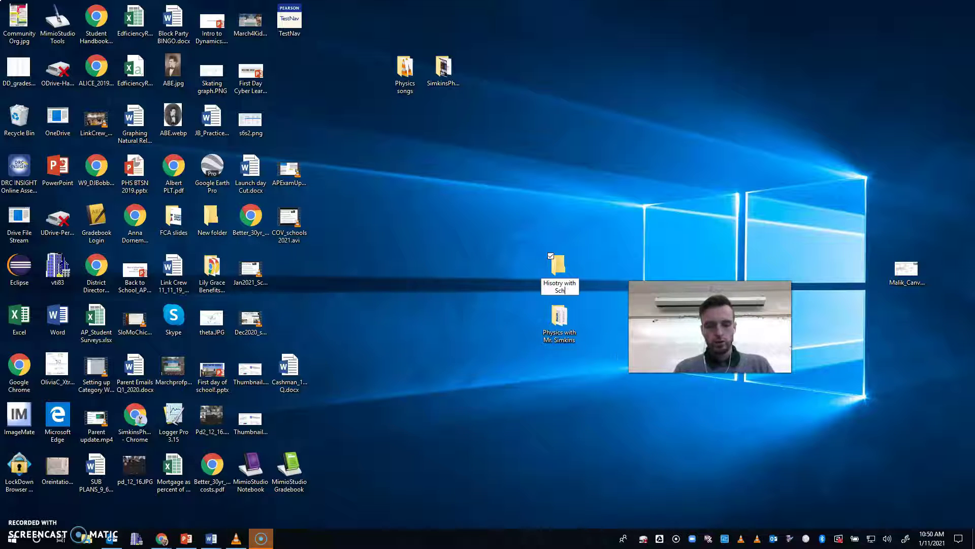
{"action": "key", "text": "BackSpace"}
{"action": "key", "text": "BackSpace"}
{"action": "key", "text": "BackSpace"}
{"action": "key", "text": "BackSpace"}
{"action": "key", "text": "BackSpace"}
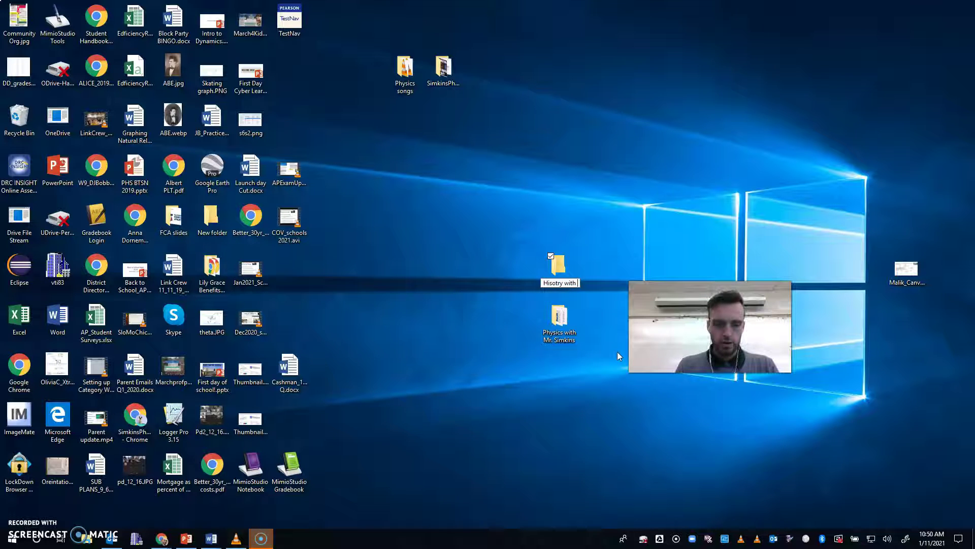
{"action": "type", "text": "Feher"}
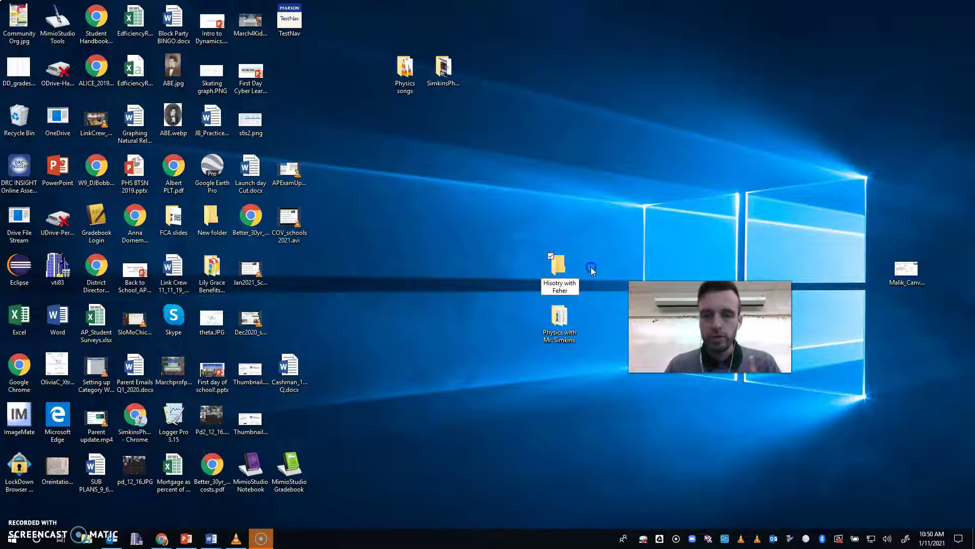
{"action": "left_click", "coordinate": [559, 291]}
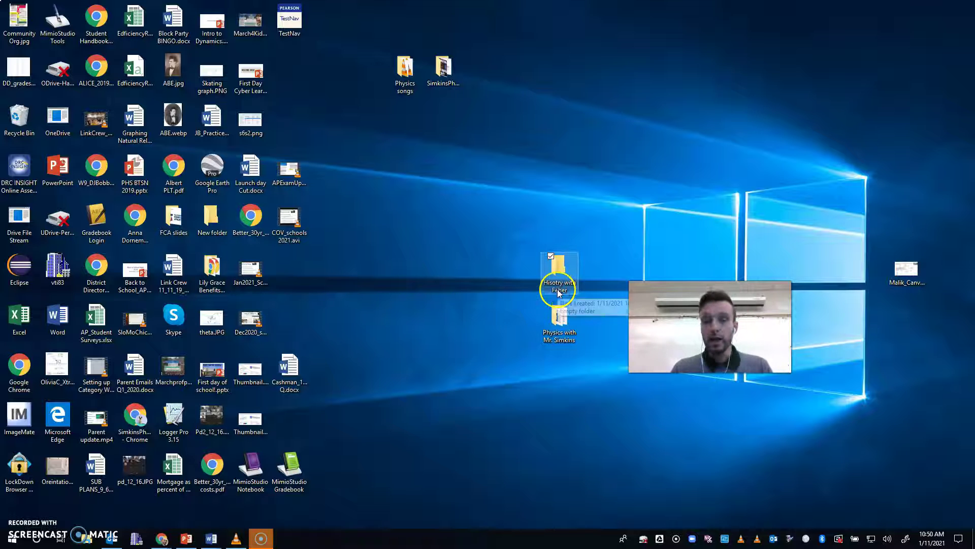
{"action": "left_click", "coordinate": [561, 339]}
- Add a subfolder named 'New folder' inside Physics and open the Wk18AngledProjectiles packet
{"action": "double_click", "coordinate": [560, 338]}
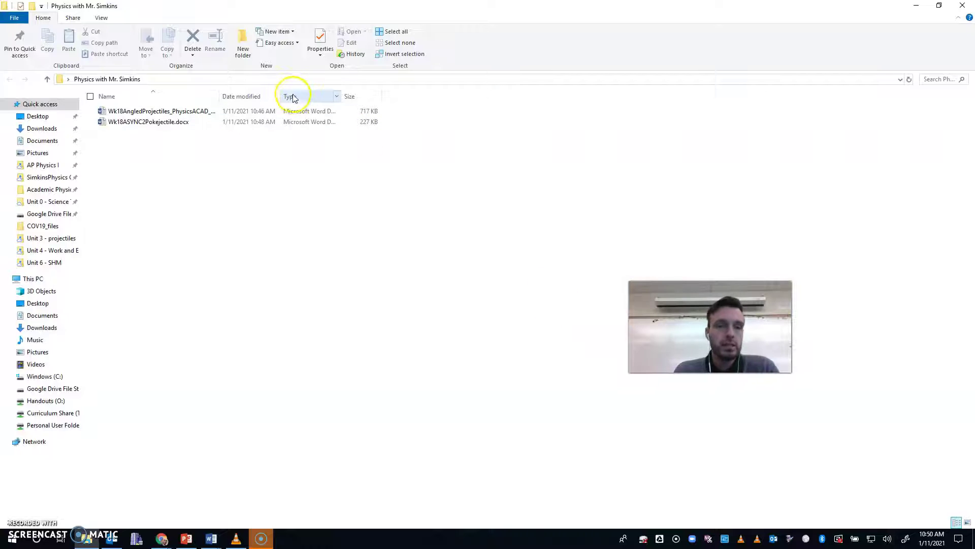
{"action": "left_click", "coordinate": [241, 45]}
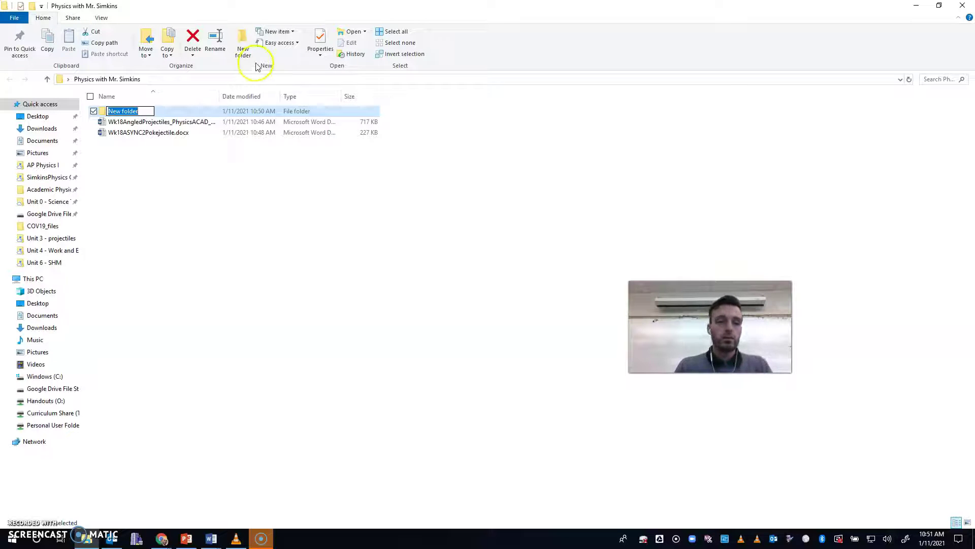
{"action": "left_click", "coordinate": [254, 235]}
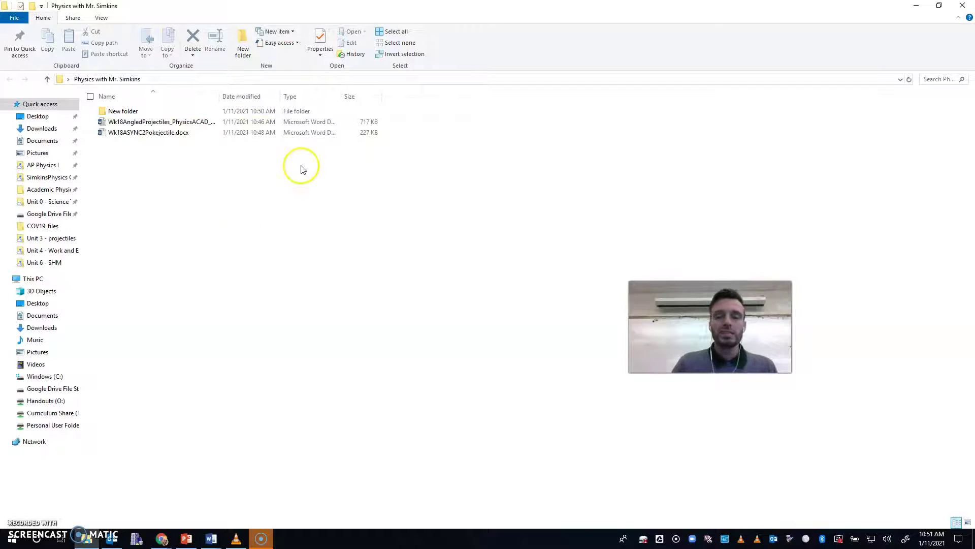
{"action": "left_click", "coordinate": [173, 124]}
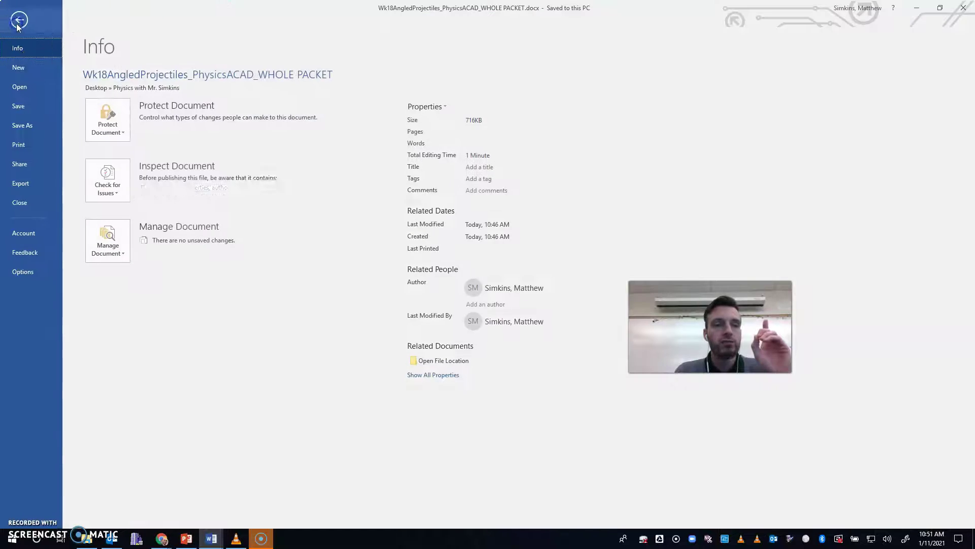
- Check the packet's Save As location in the Physics folder, then close Word
{"action": "left_click", "coordinate": [14, 25]}
{"action": "left_click", "coordinate": [39, 127]}
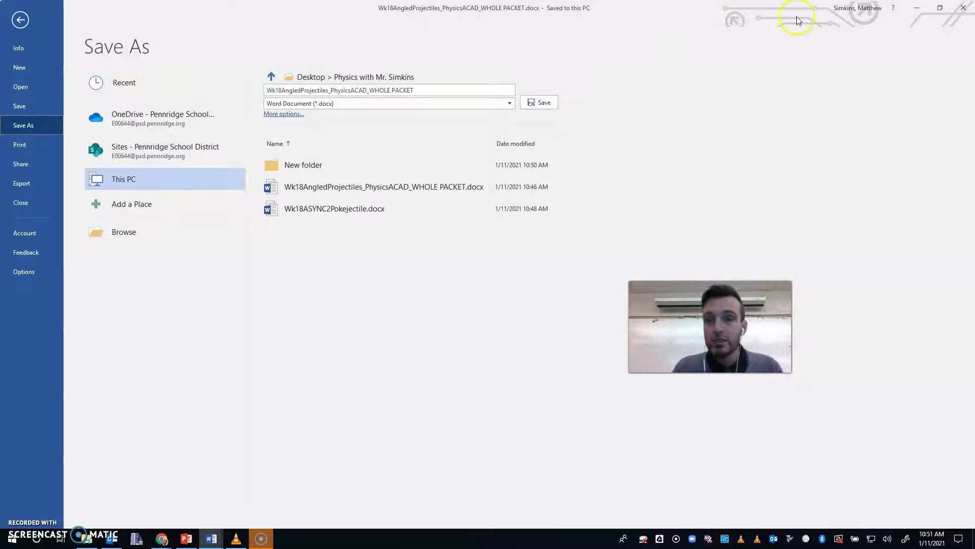
{"action": "left_click", "coordinate": [960, 6]}
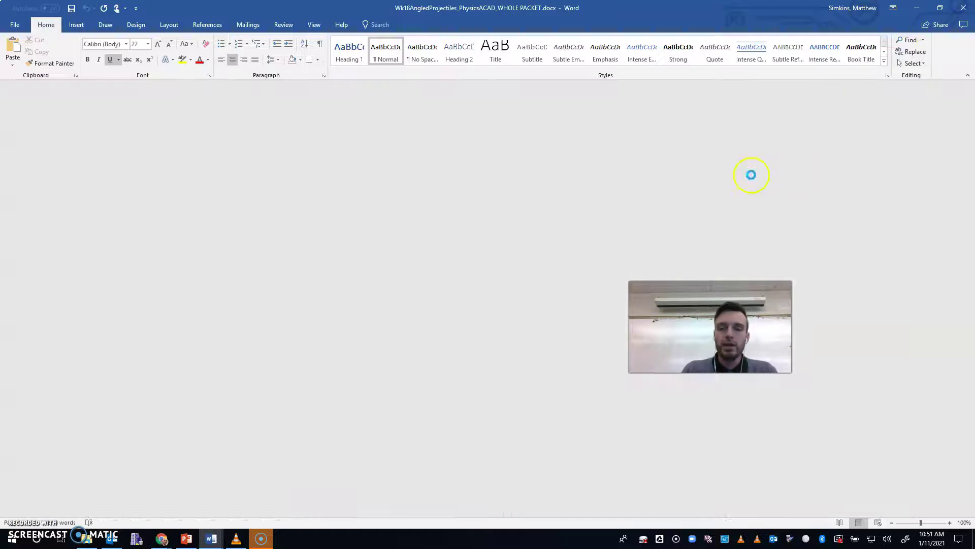